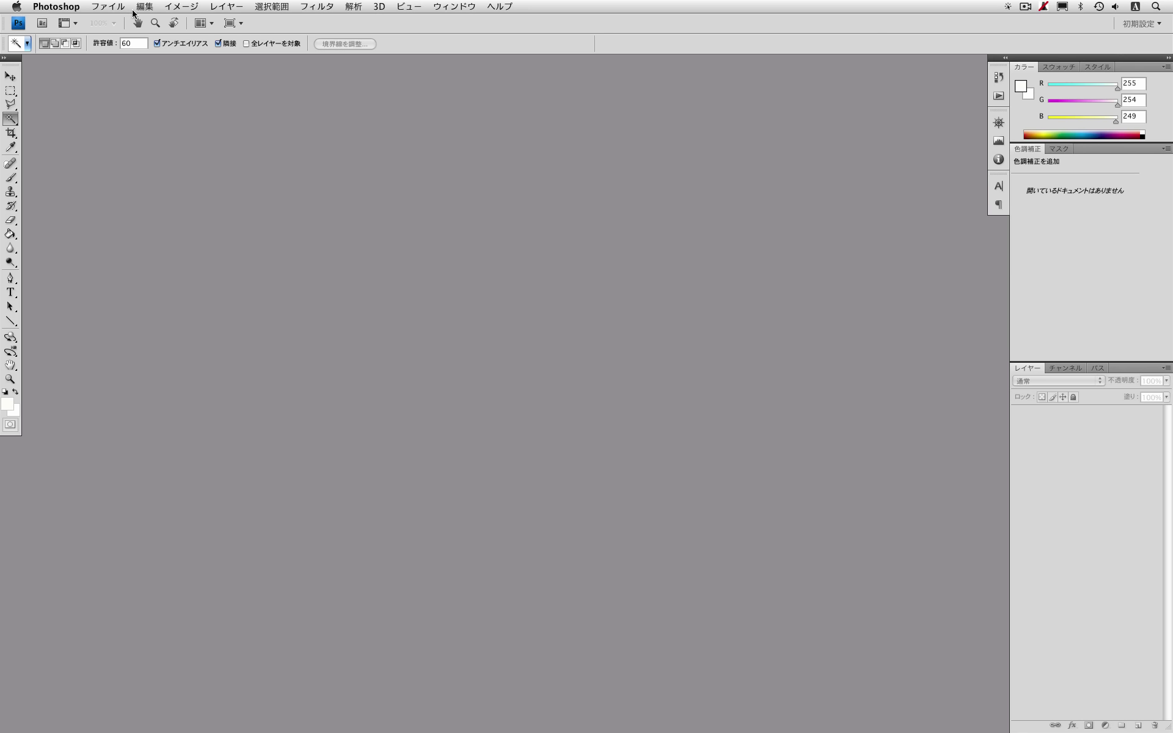
Step: Open P_01.psd, P_02.psd and P_03.psd together from the lesson4/layer透明度 folder
click(112, 7)
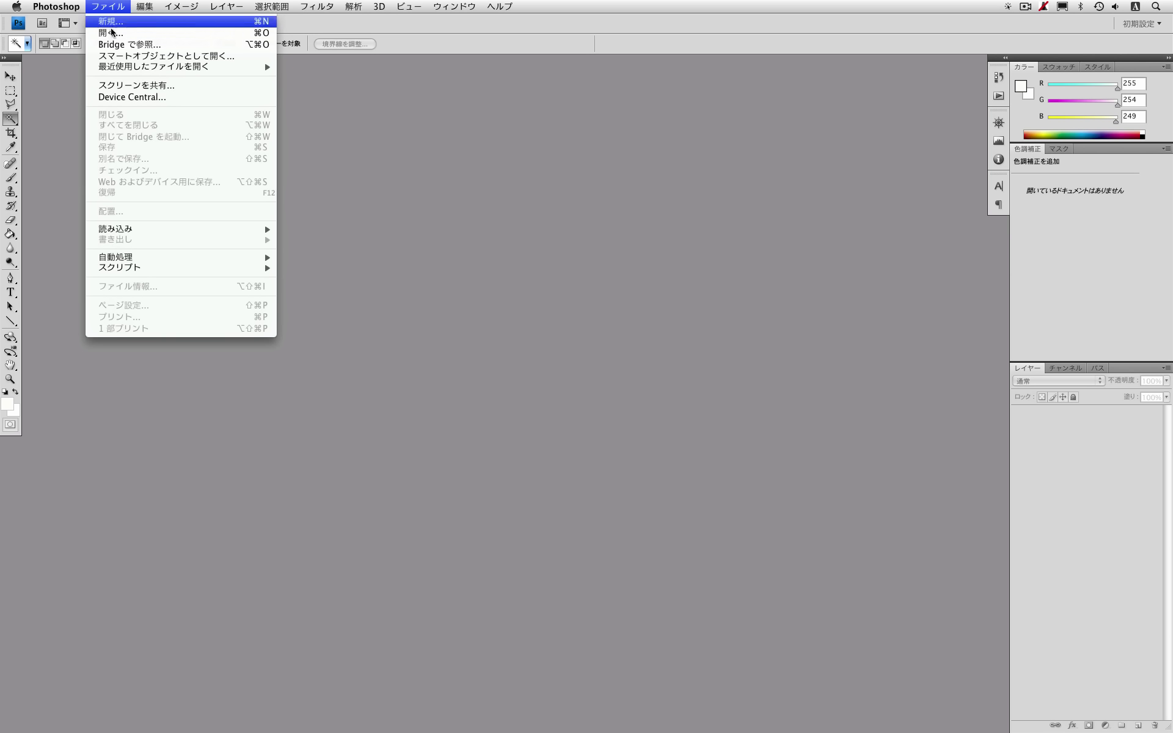
click(113, 33)
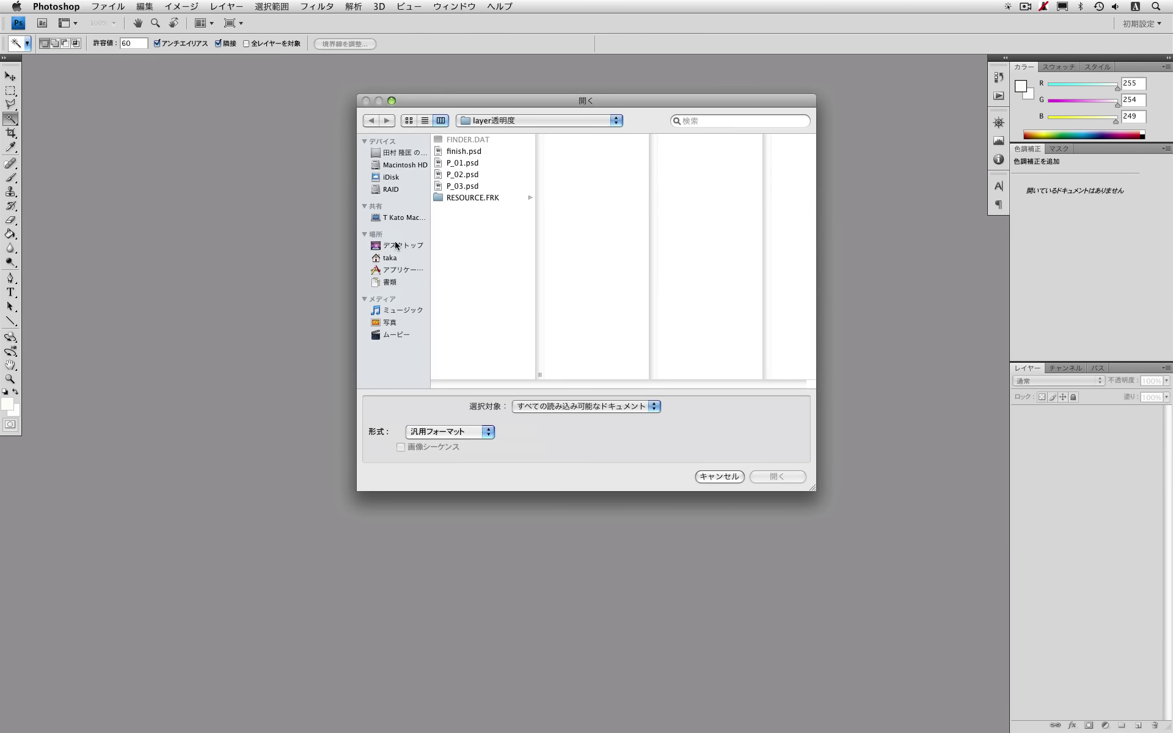
click(525, 120)
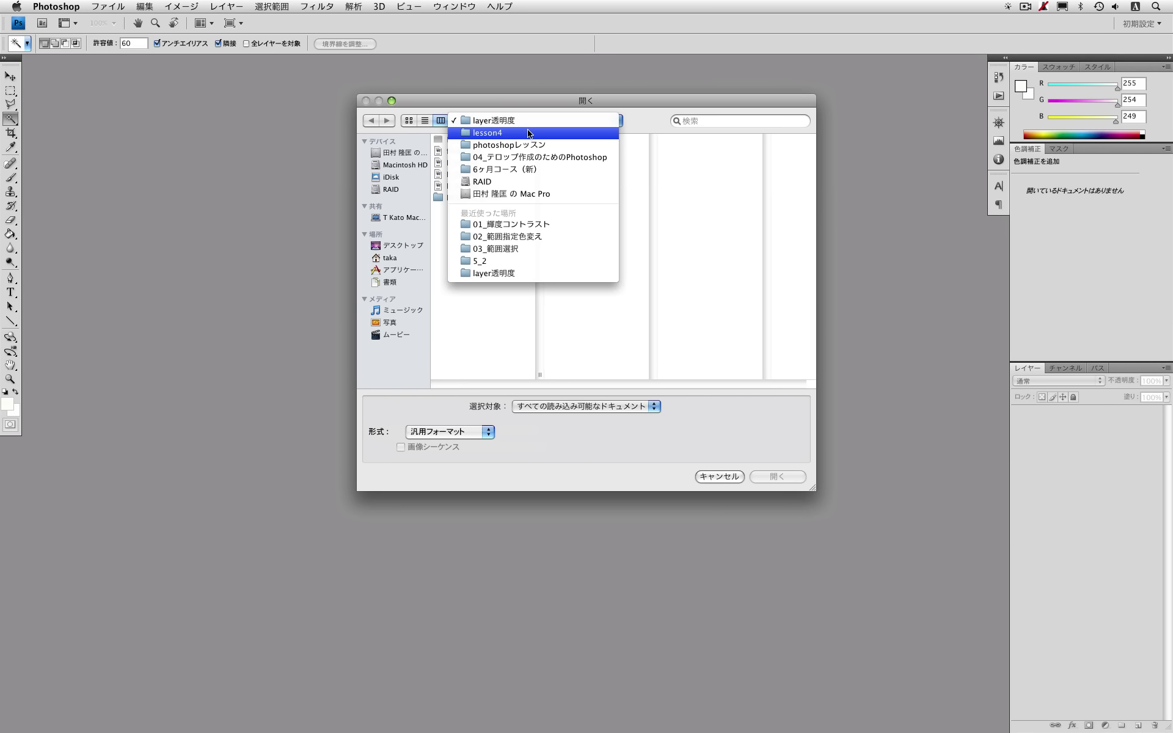
click(527, 129)
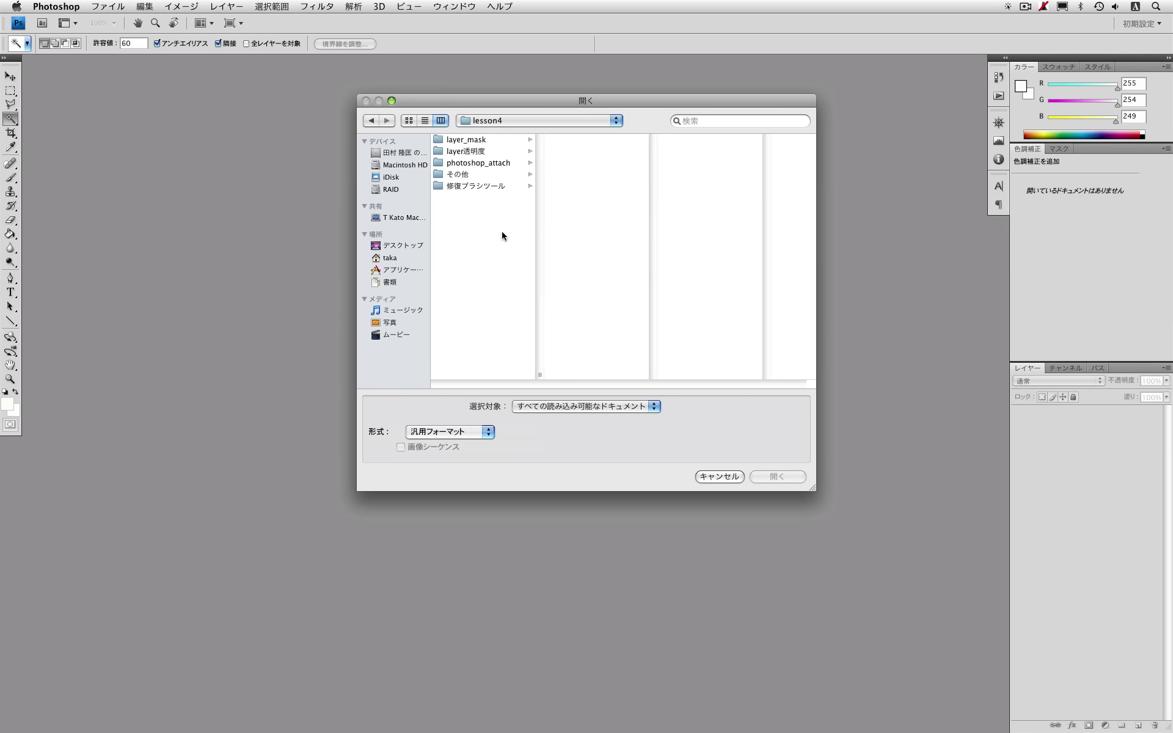
click(478, 152)
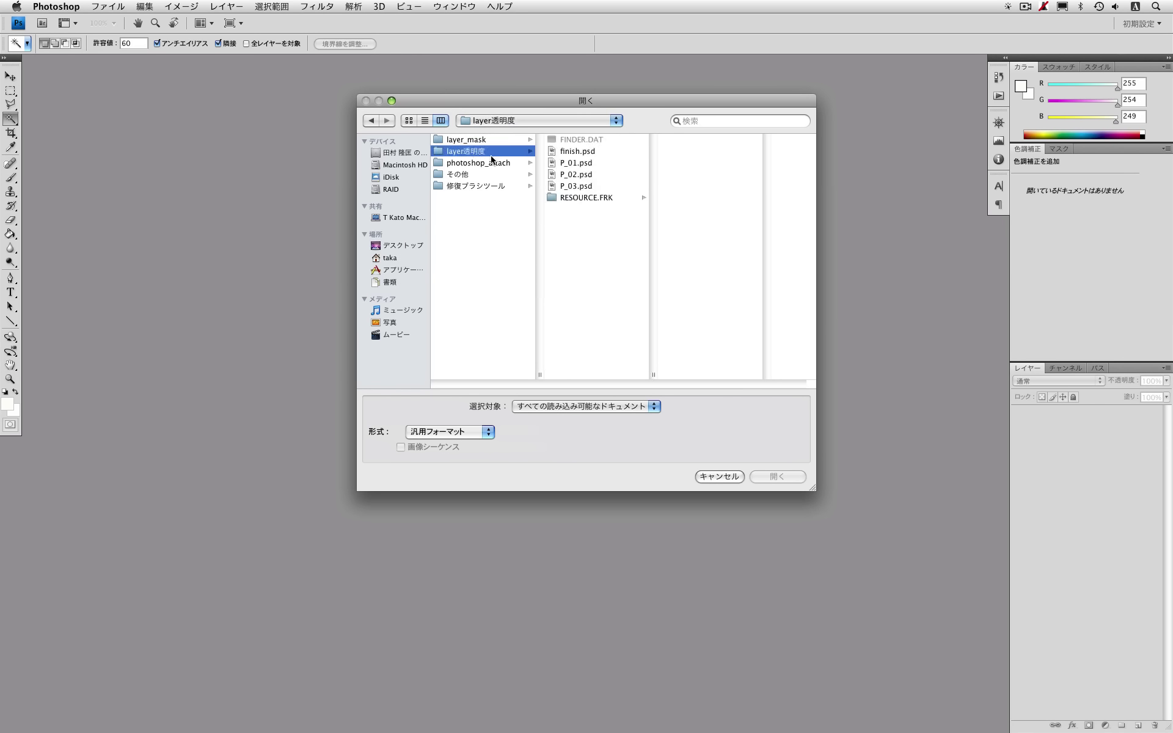
click(590, 164)
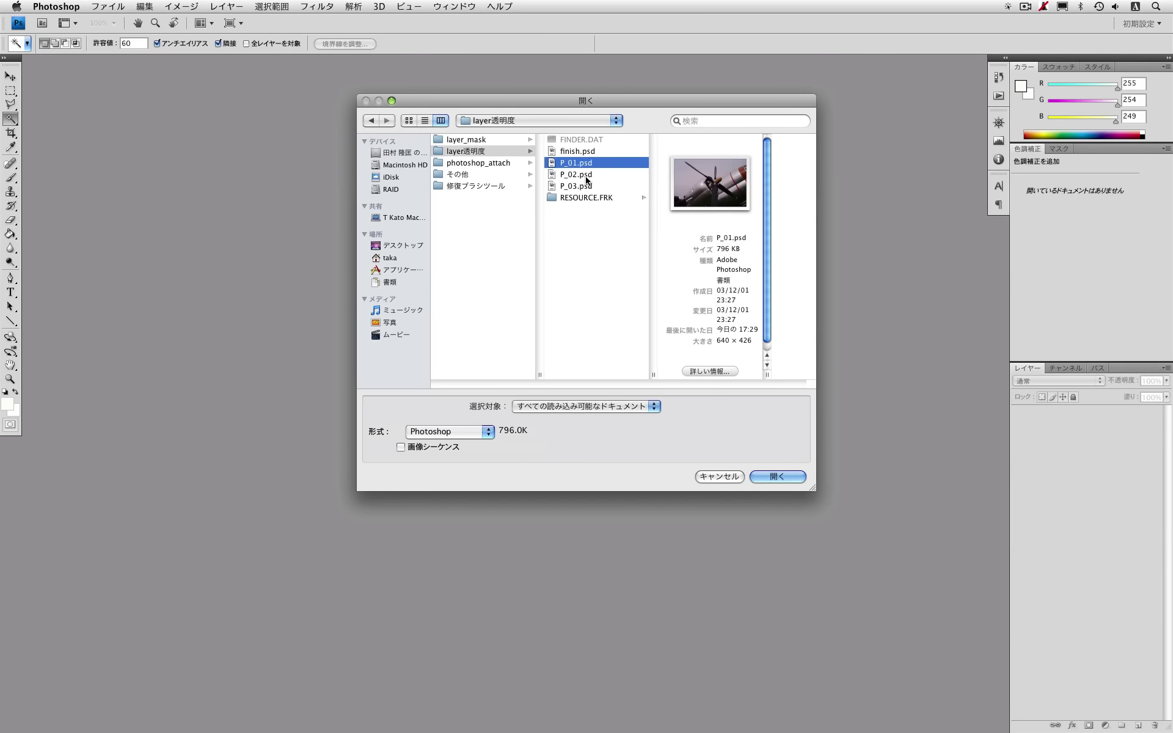
shift+click(586, 175)
shift+click(587, 187)
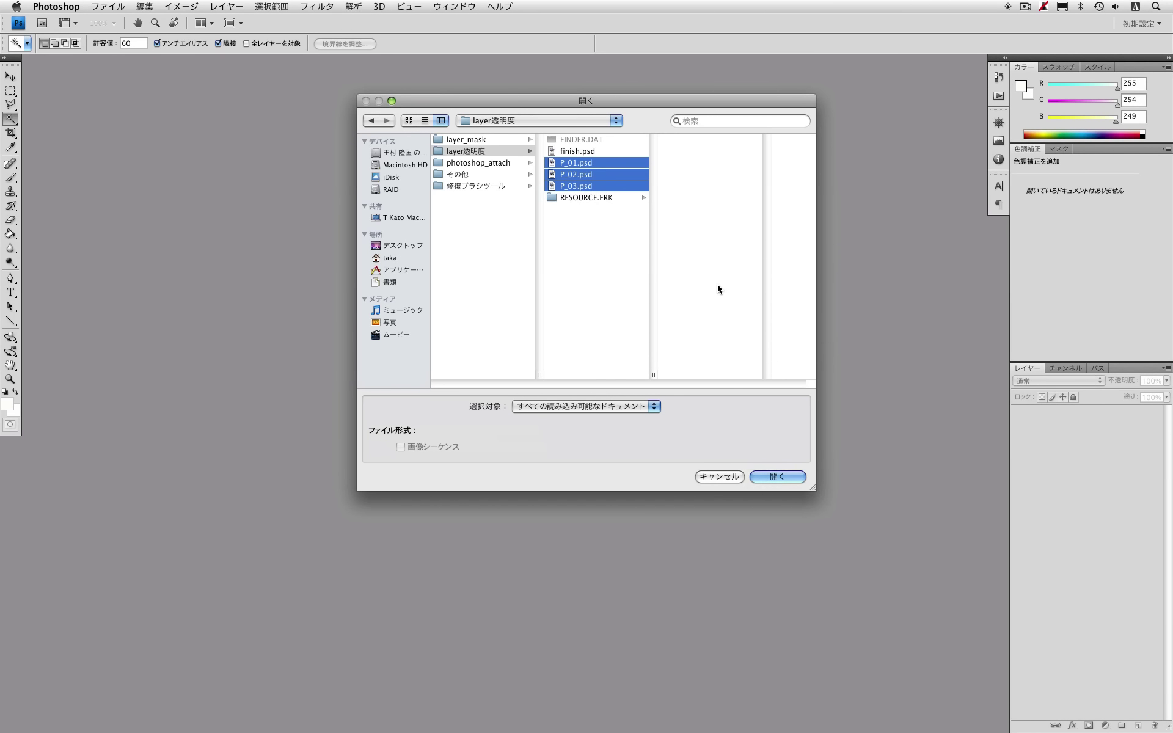
click(792, 478)
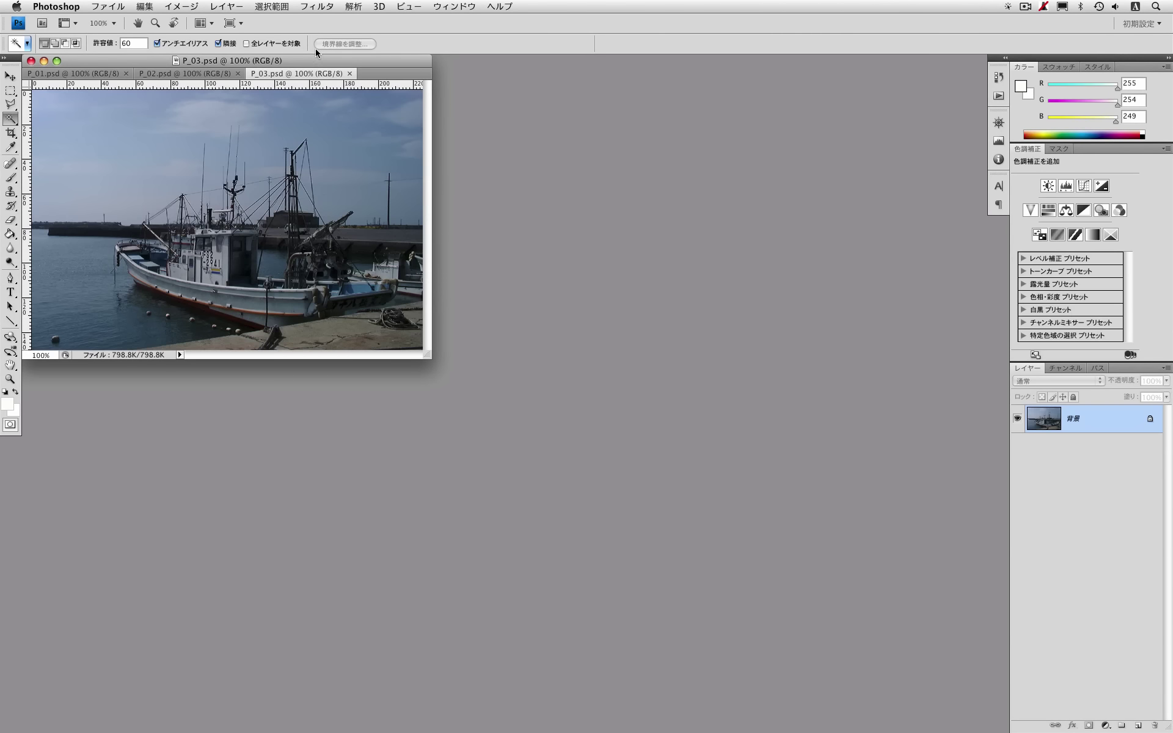
Step: Move the document window toward the centre and flip through the P_02, P_03 and P_01 photos
drag(313, 61, 508, 99)
click(275, 112)
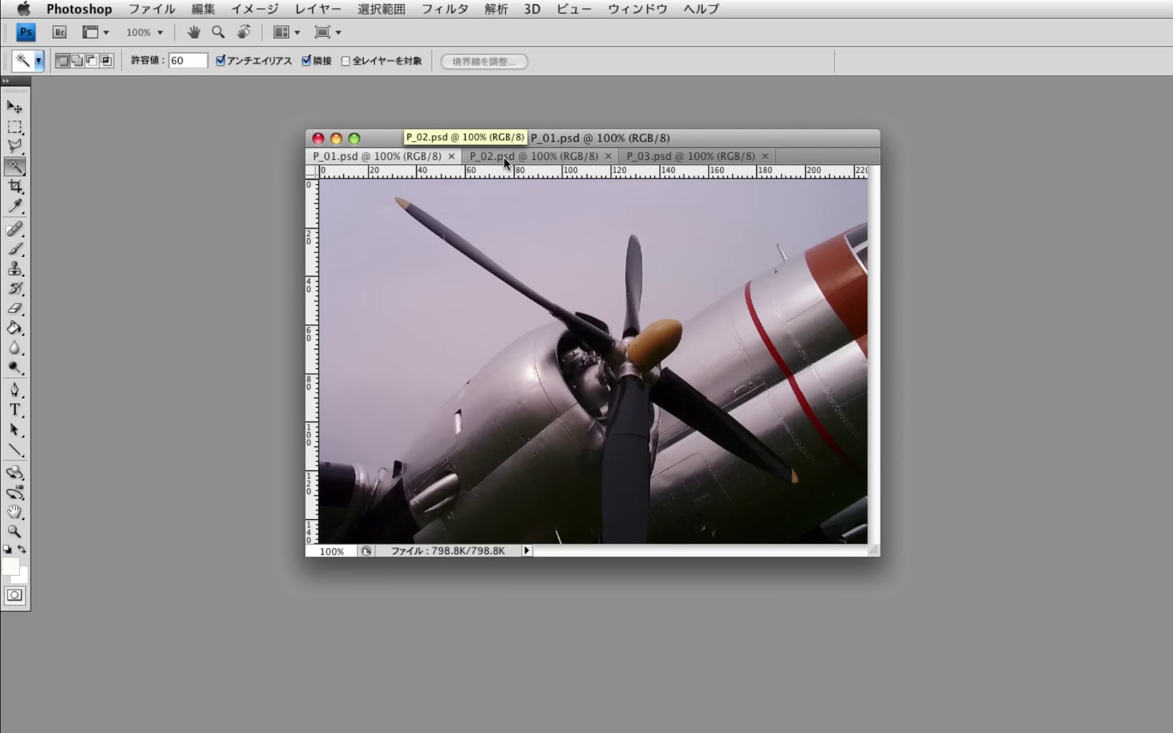
click(505, 158)
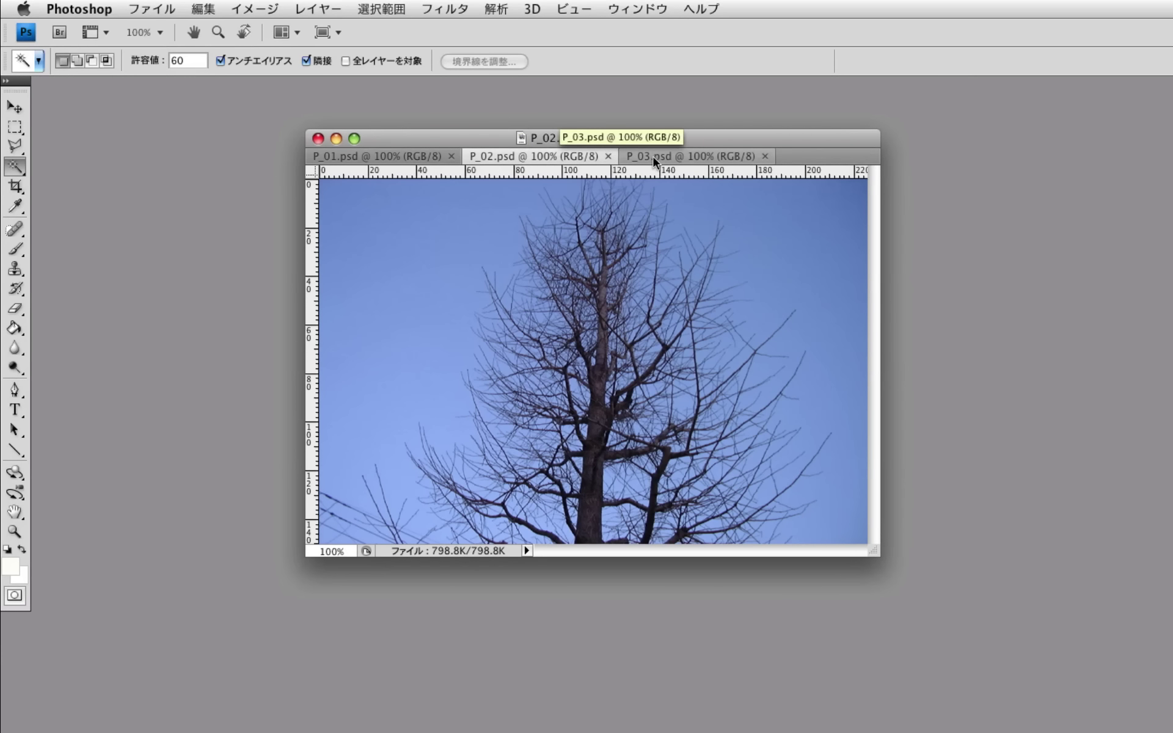
click(668, 158)
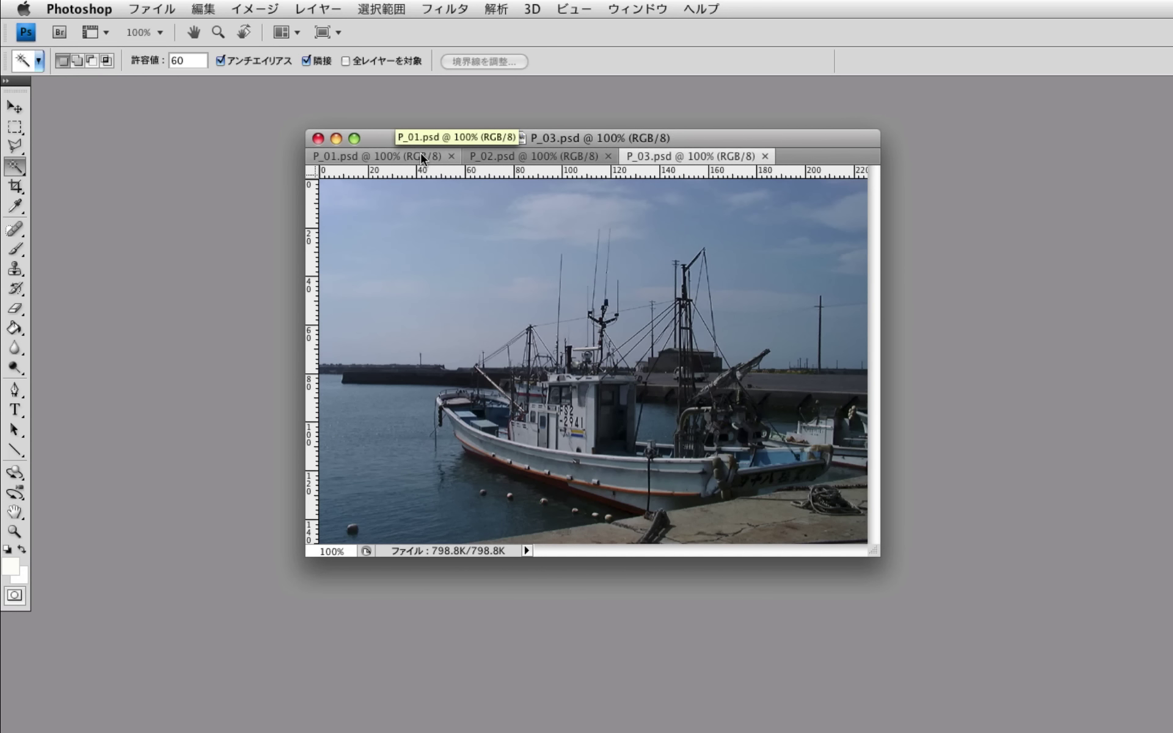
click(422, 158)
click(516, 161)
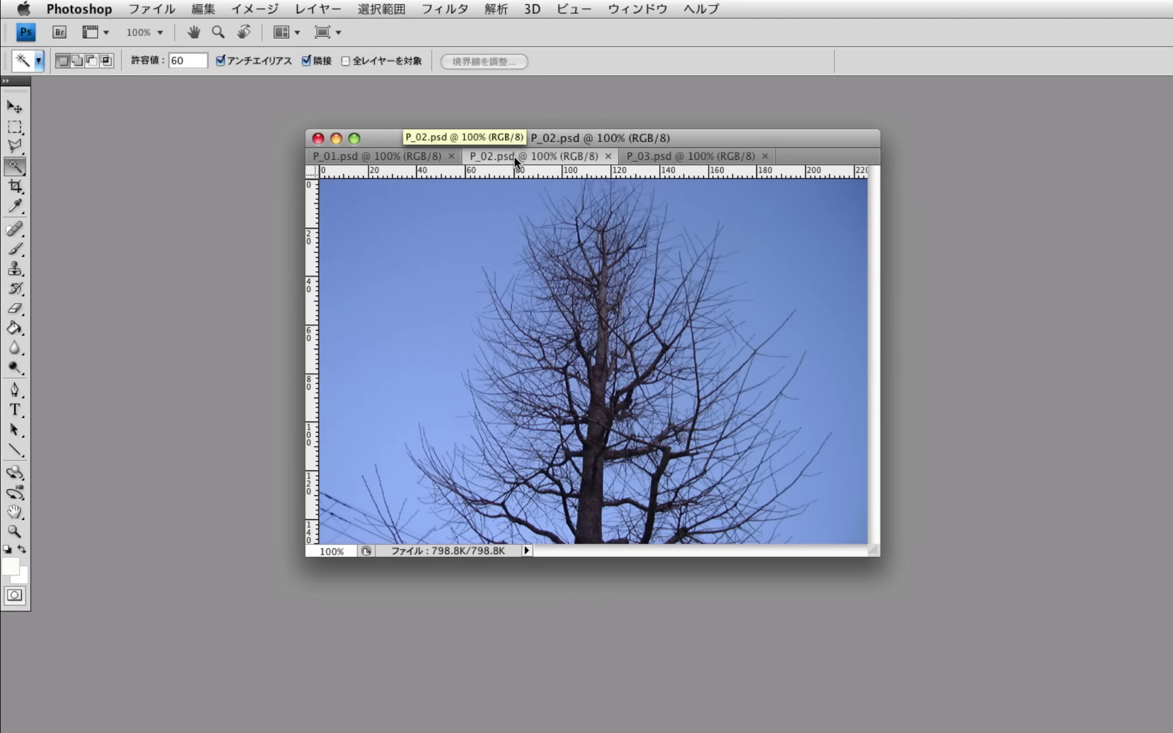
click(679, 161)
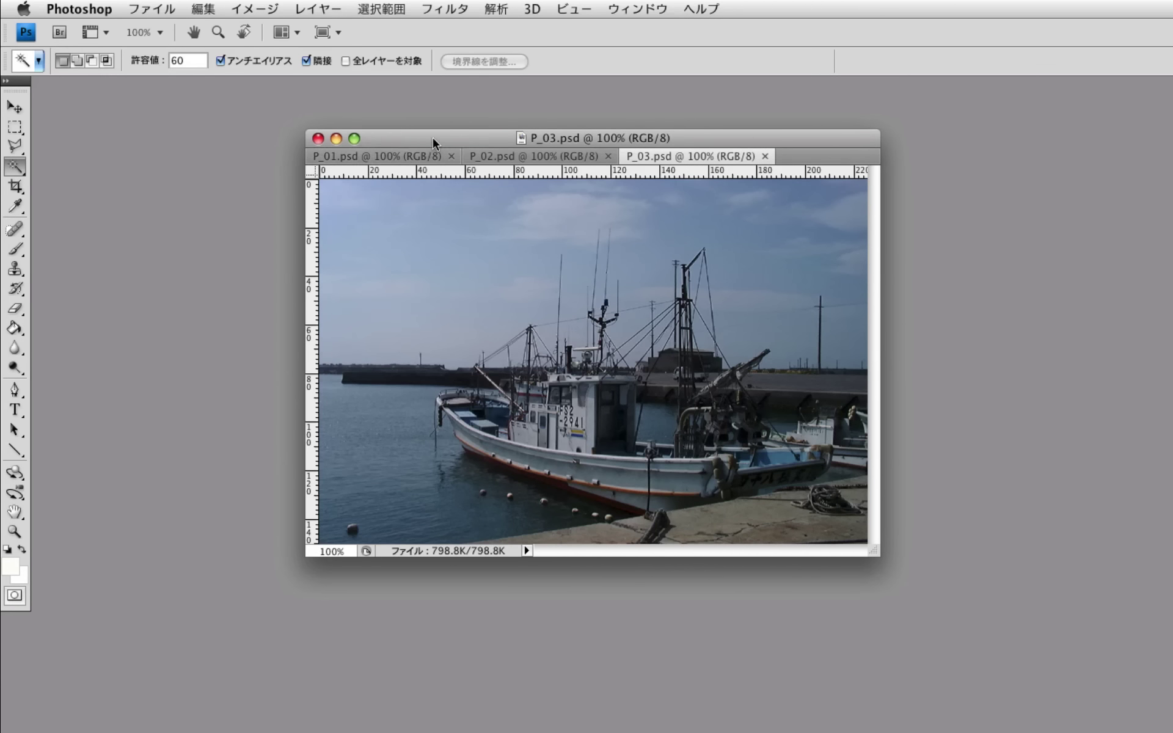
Step: Enlarge the document window and review each tab, ending on the P_02 tree photo
drag(433, 138, 377, 87)
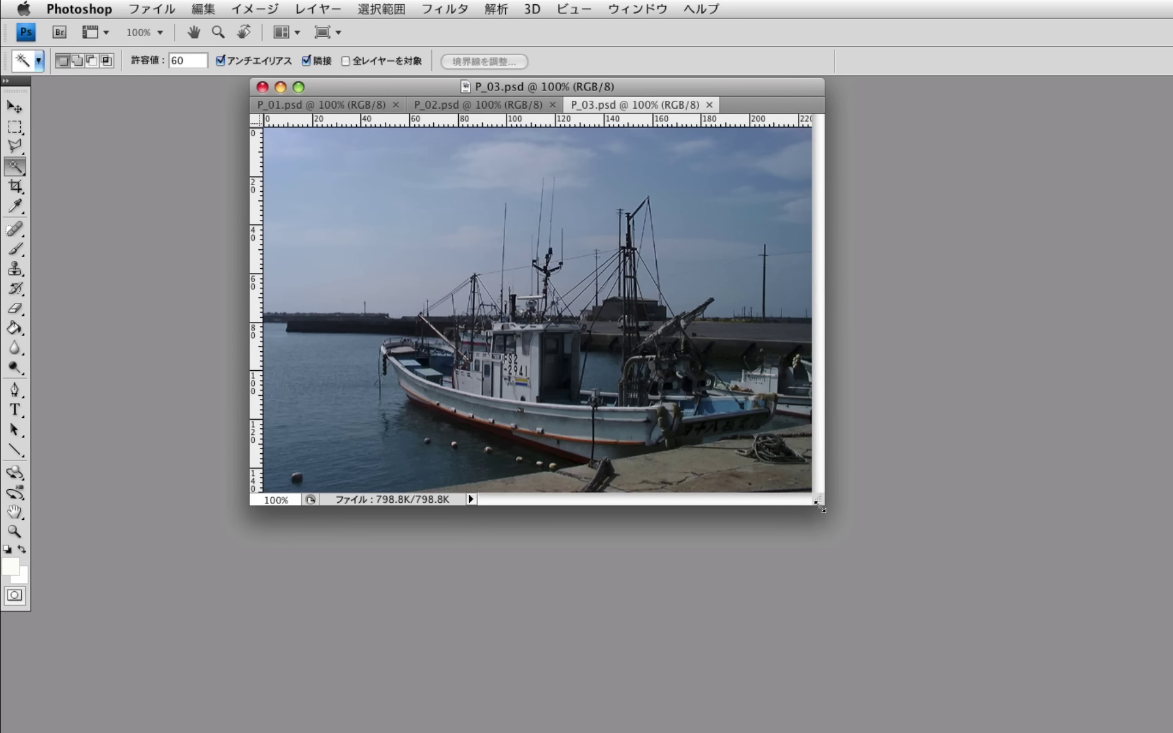
drag(820, 502, 1087, 732)
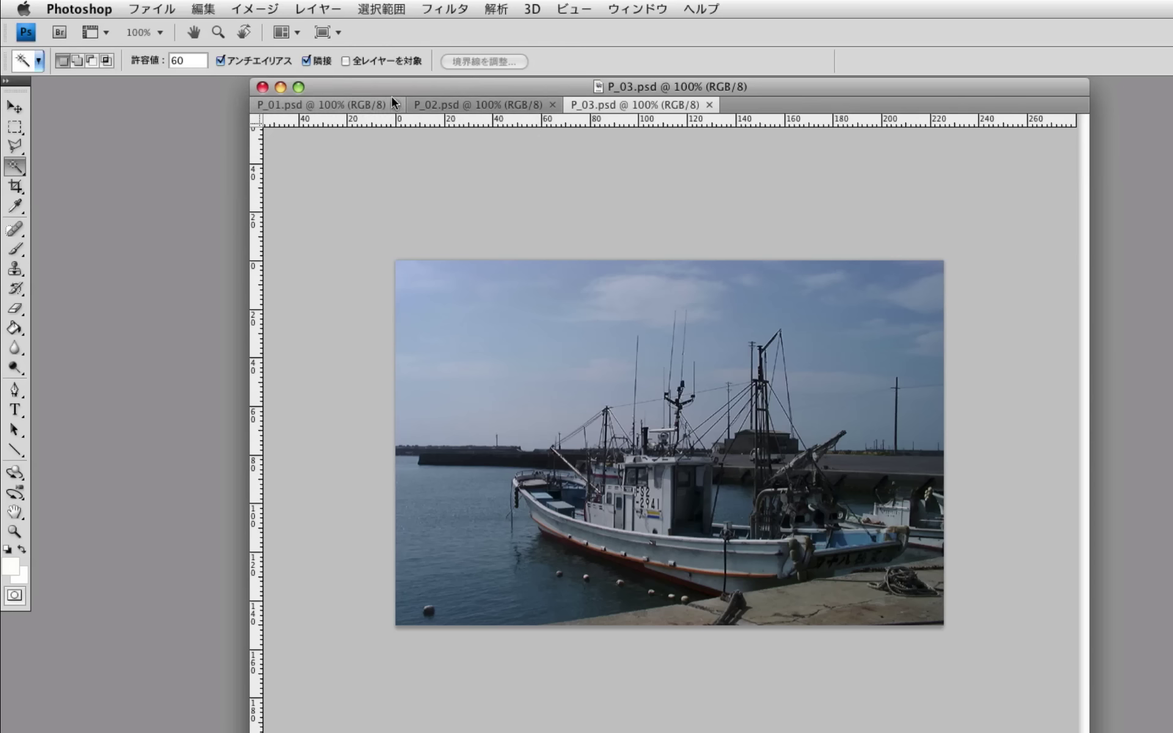
click(356, 106)
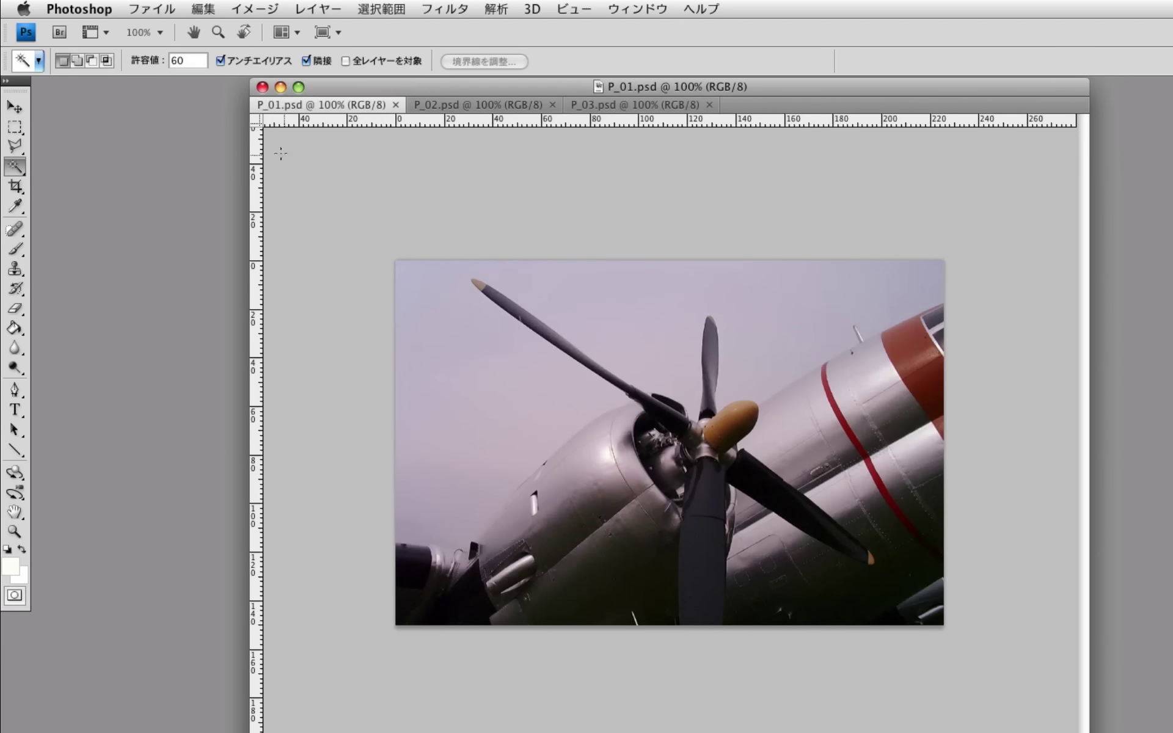
click(452, 109)
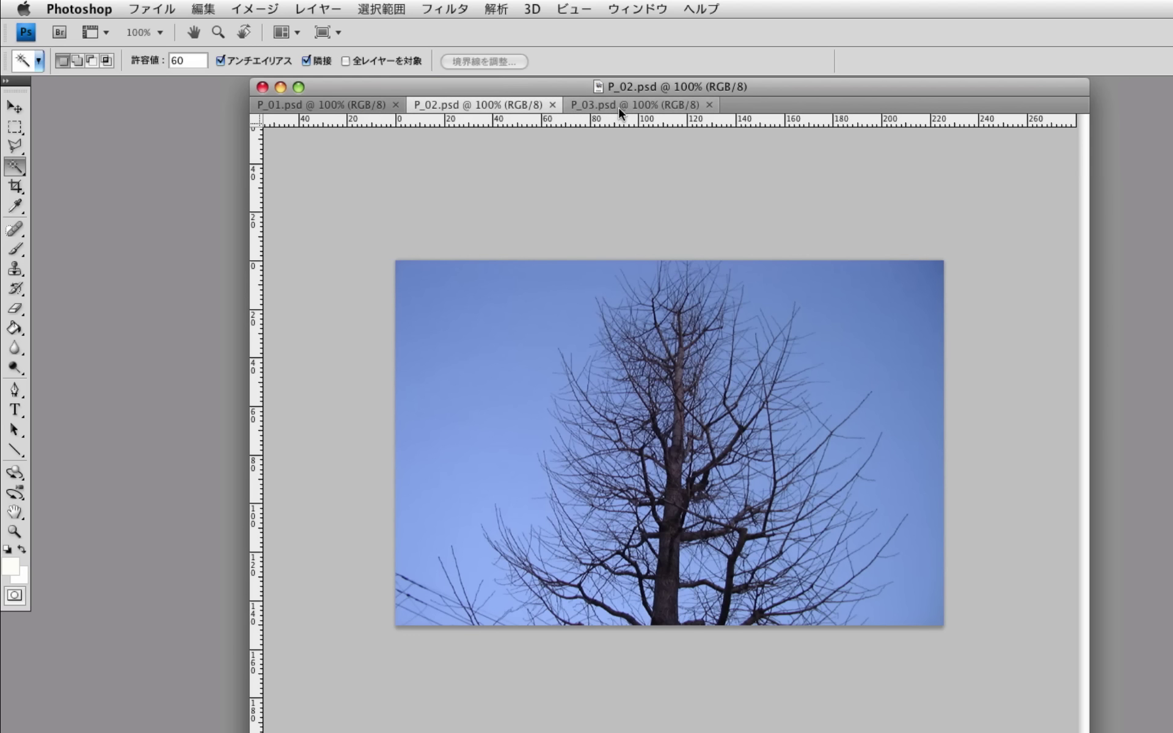
click(618, 108)
click(508, 108)
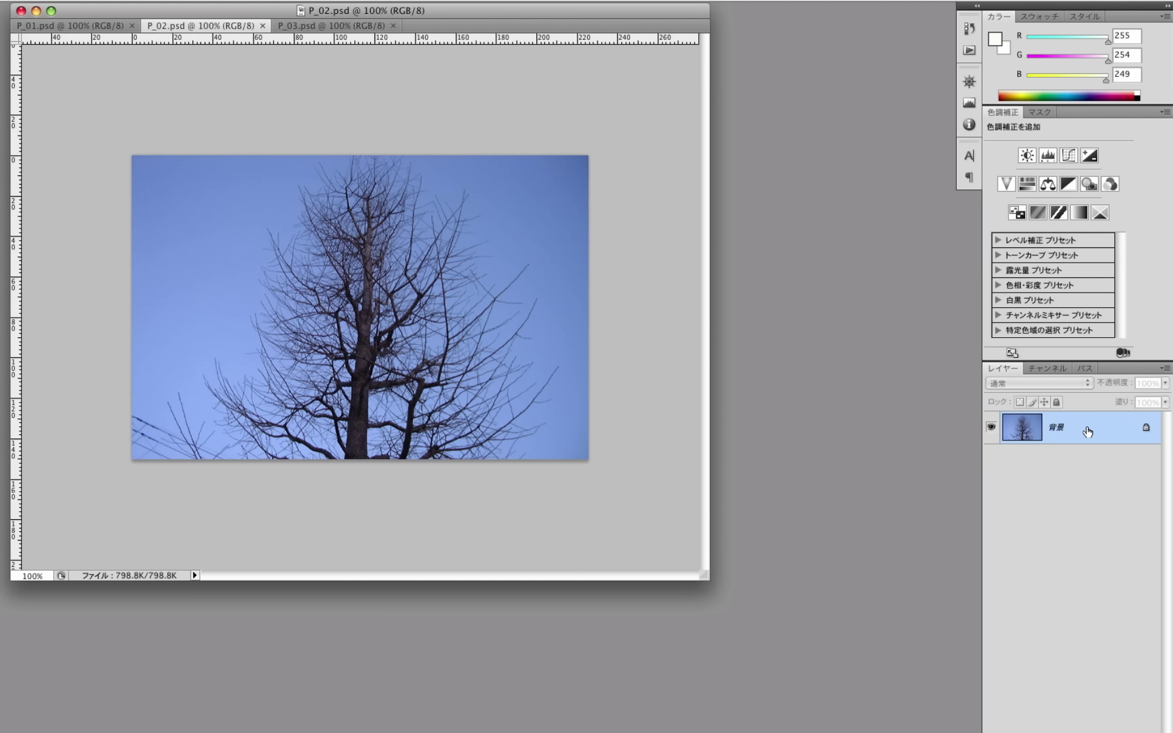
Step: Duplicate the P_02 tree background layer into P_01.psd as a layer named tree
right_click(1087, 432)
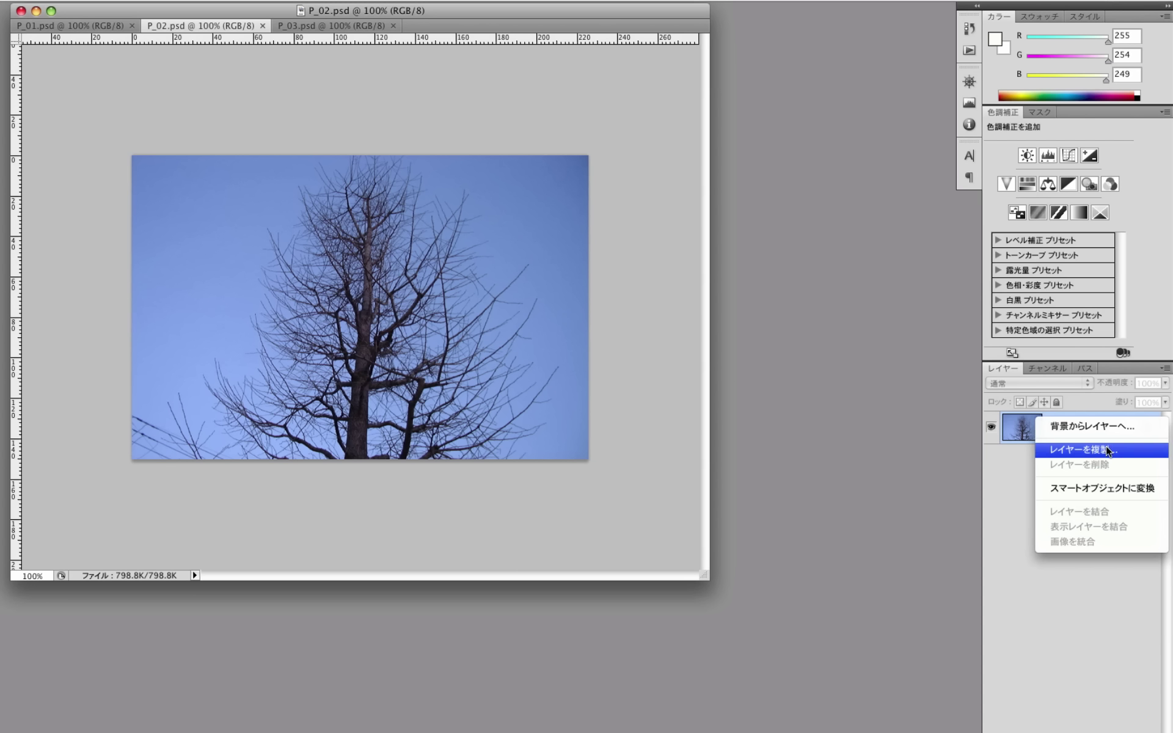
click(1107, 449)
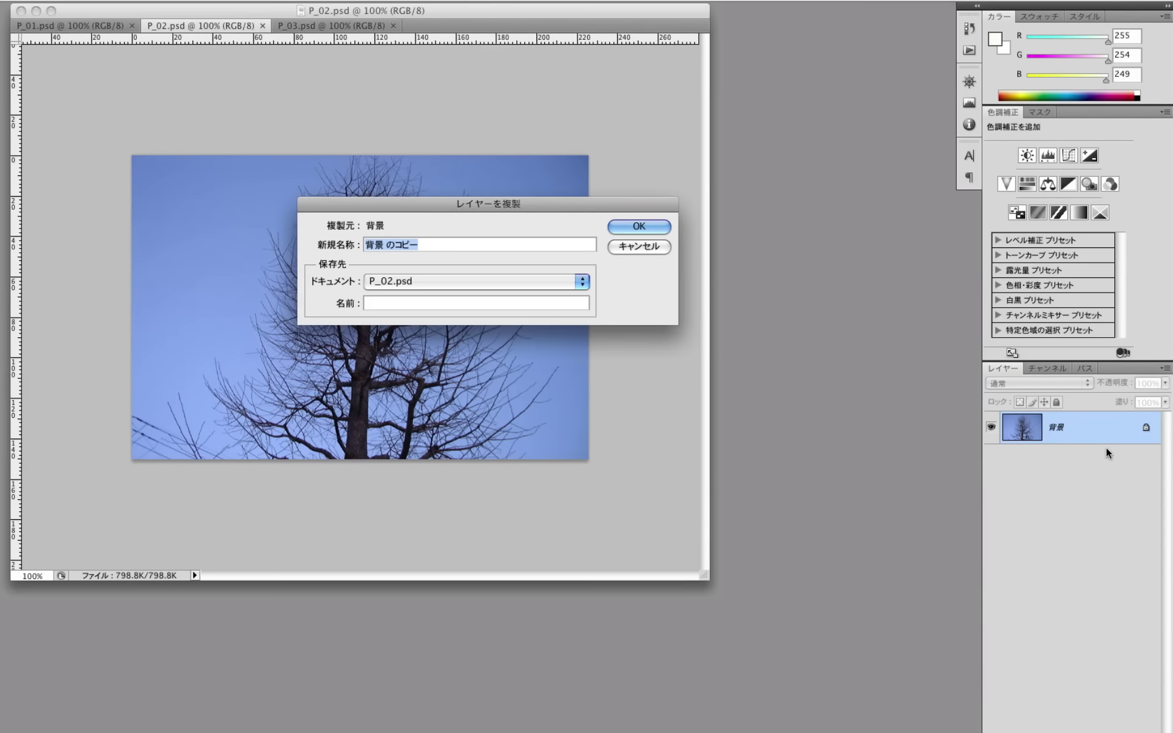
click(525, 282)
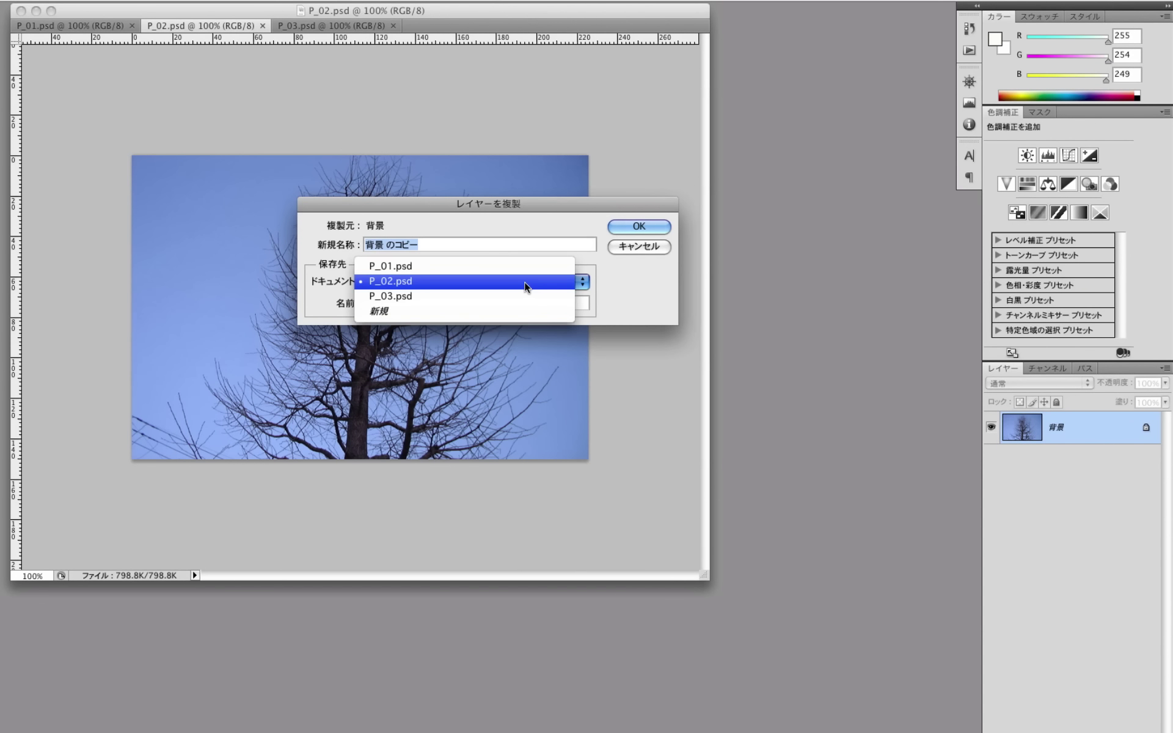
click(520, 270)
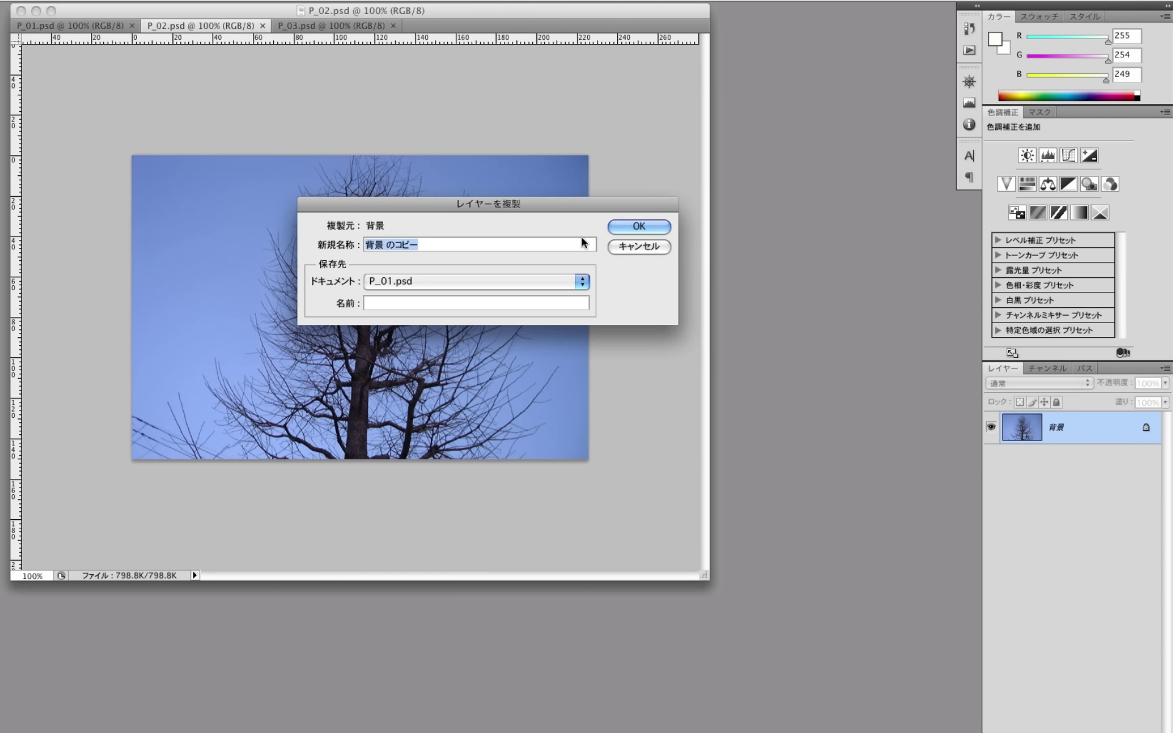
text(tree)
click(637, 227)
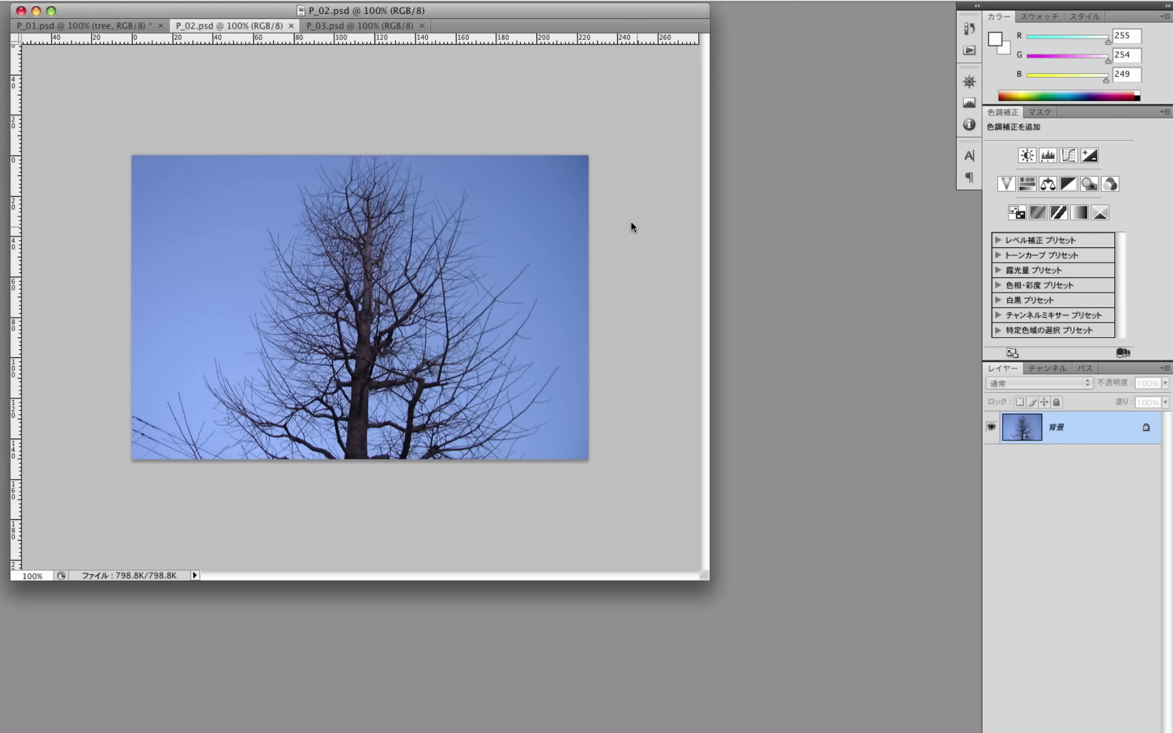
Step: Check the Background and tree layers in P_01.psd, then show the P_03 boat photo
click(116, 27)
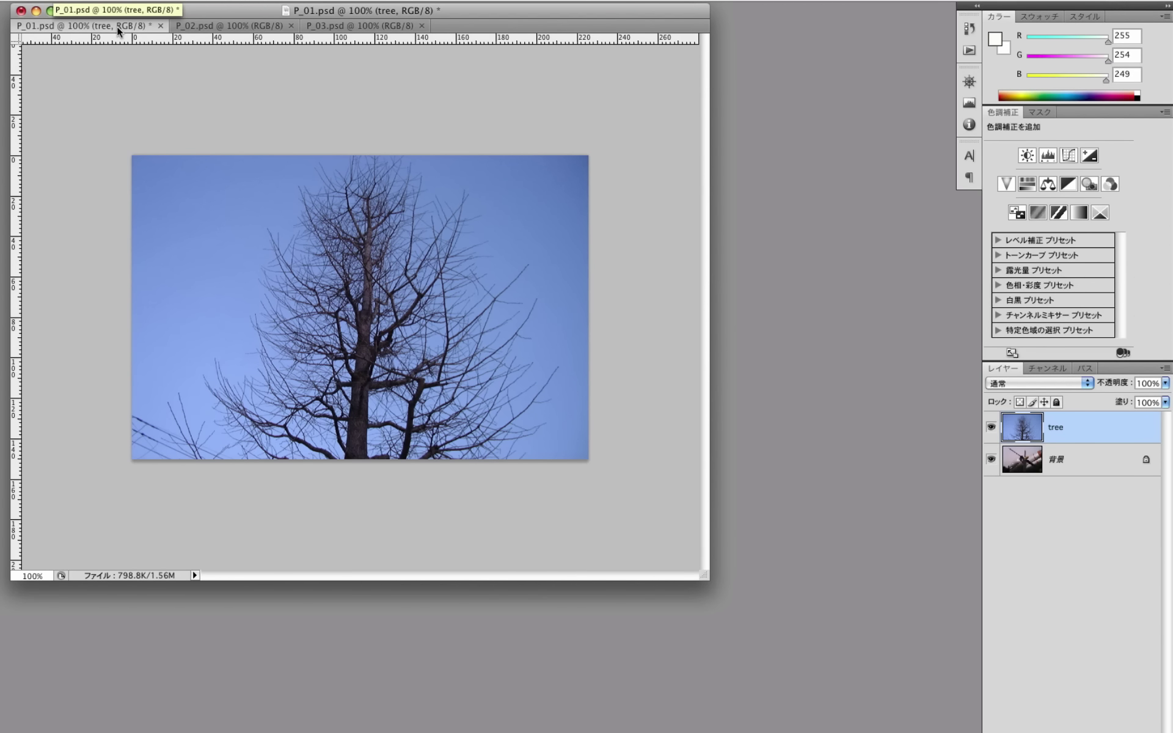
click(1075, 475)
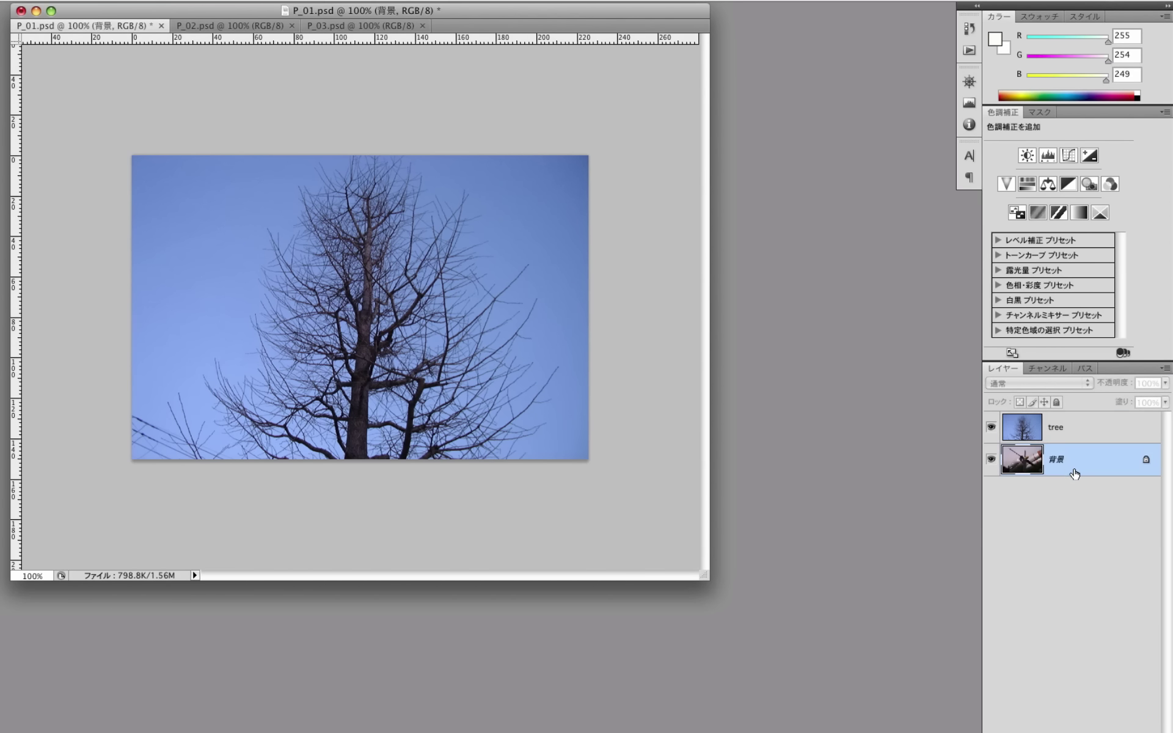
click(1084, 435)
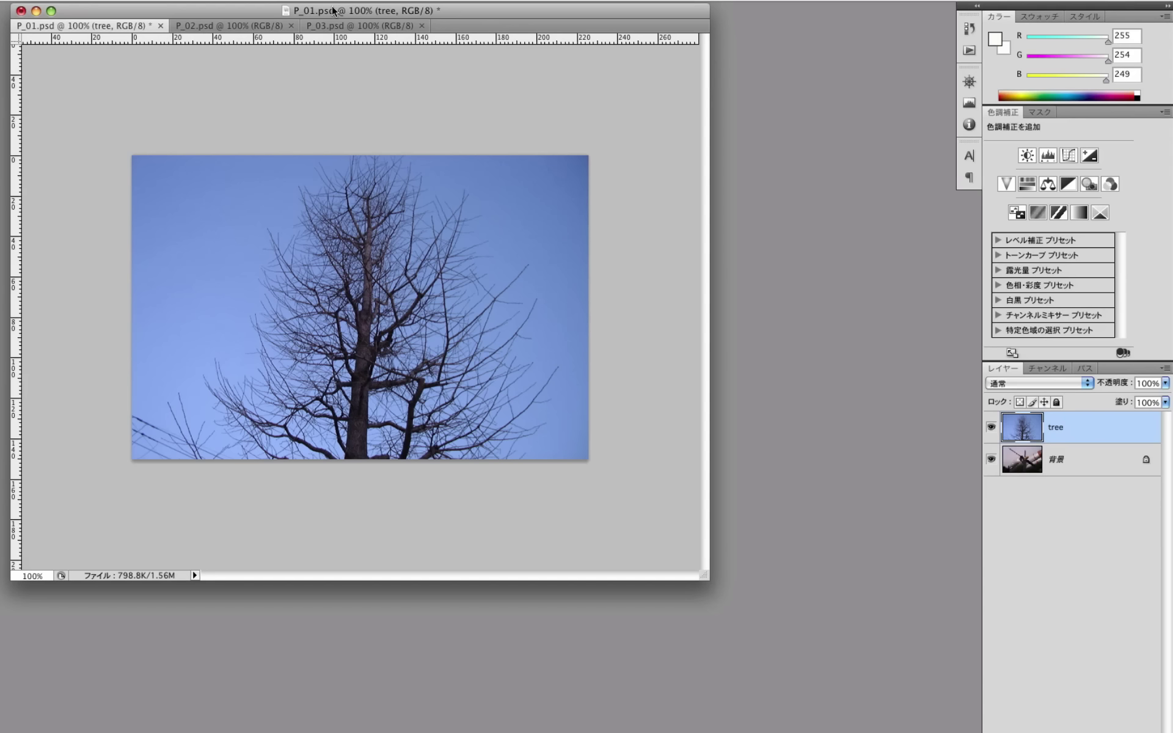
click(339, 24)
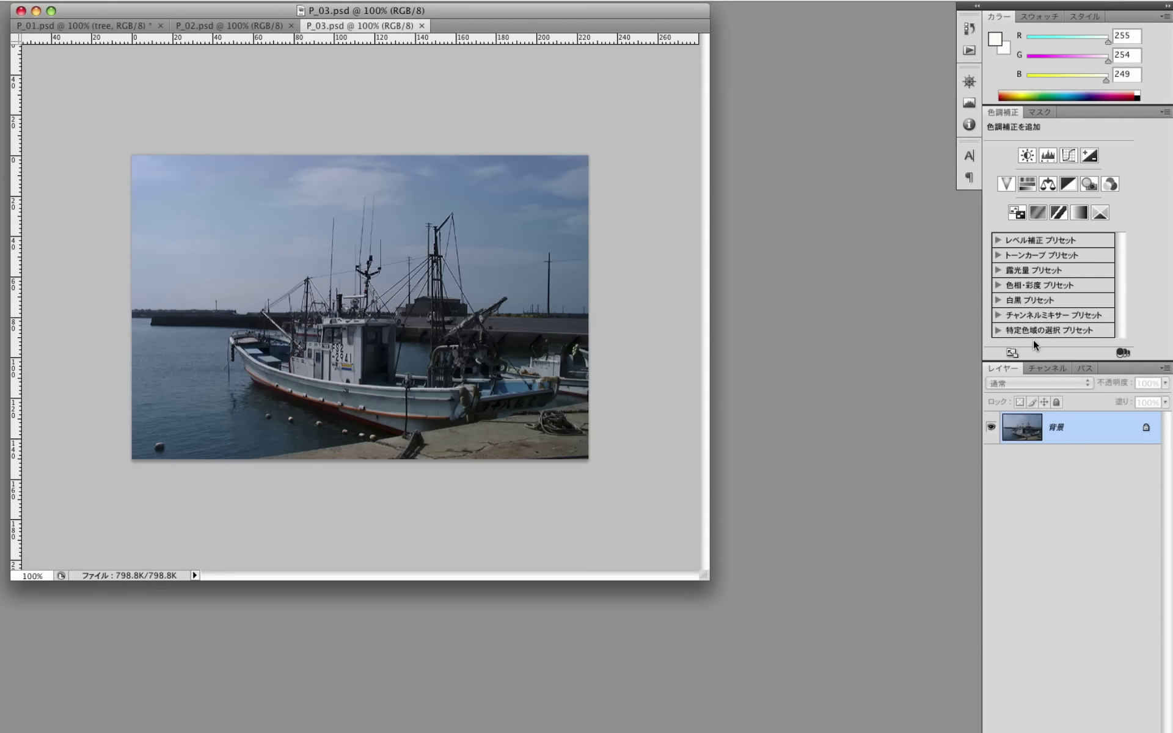
Step: Duplicate the P_03 boat background layer into P_01.psd as a layer named ship
right_click(1080, 433)
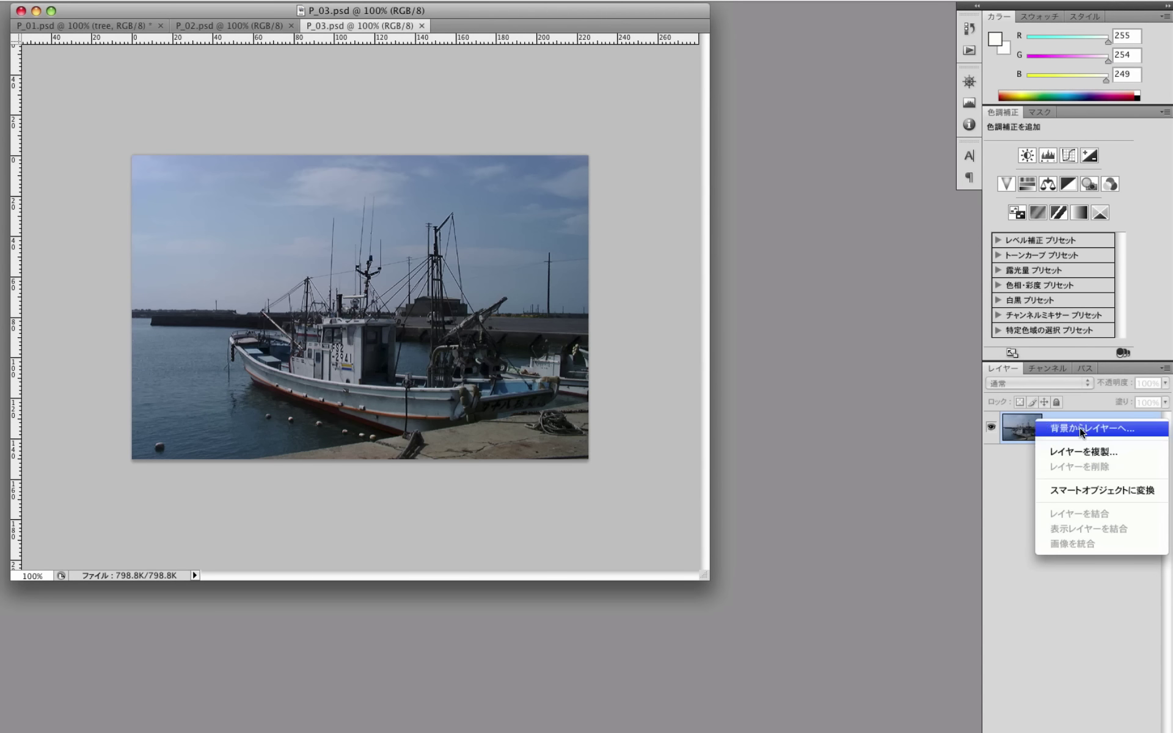
click(1059, 452)
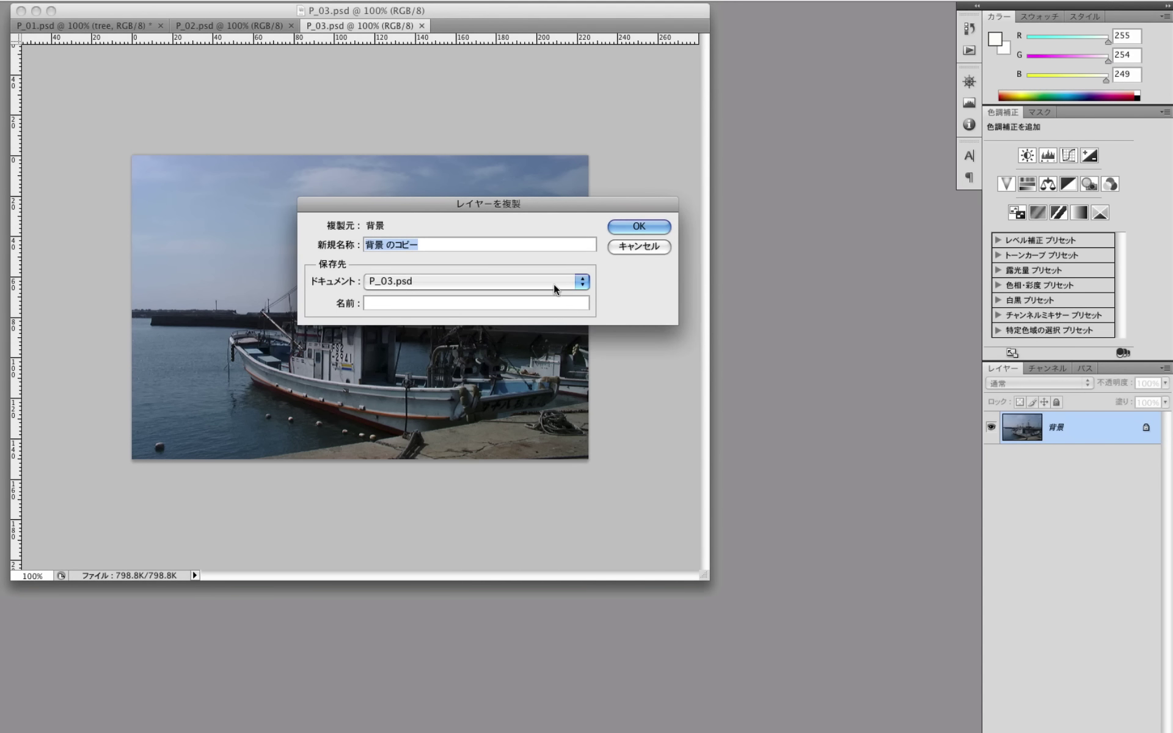
click(554, 283)
click(566, 248)
text(sh)
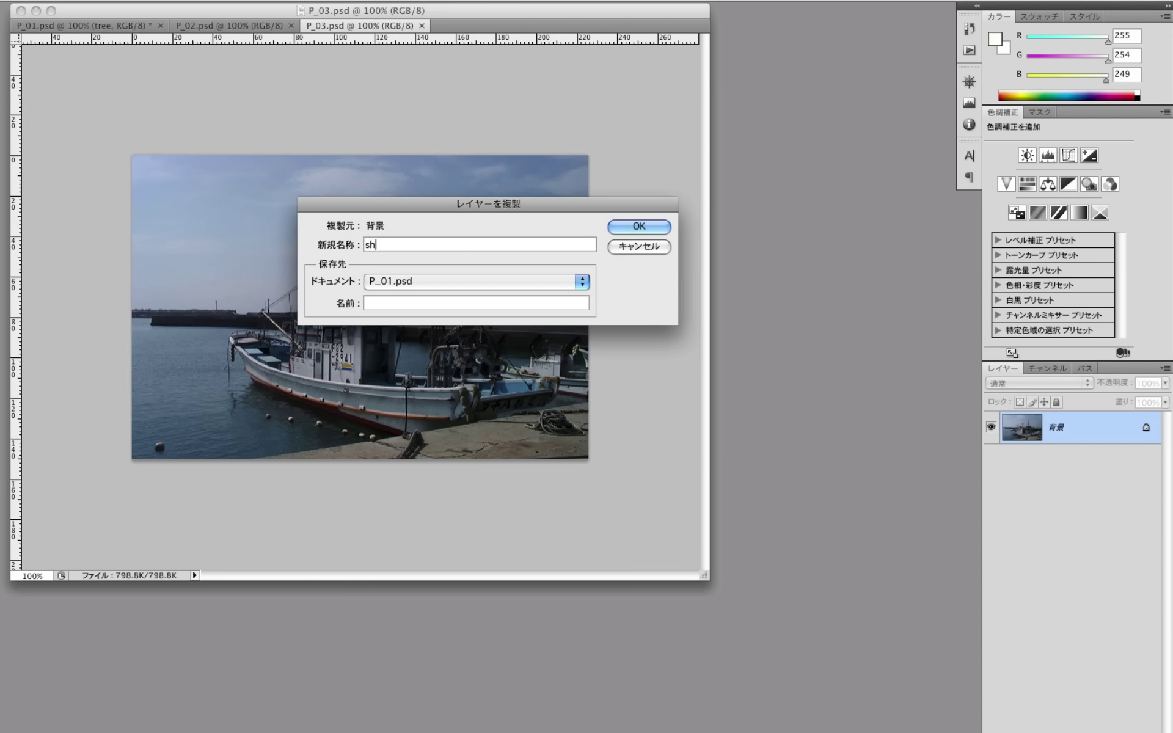
text(ip)
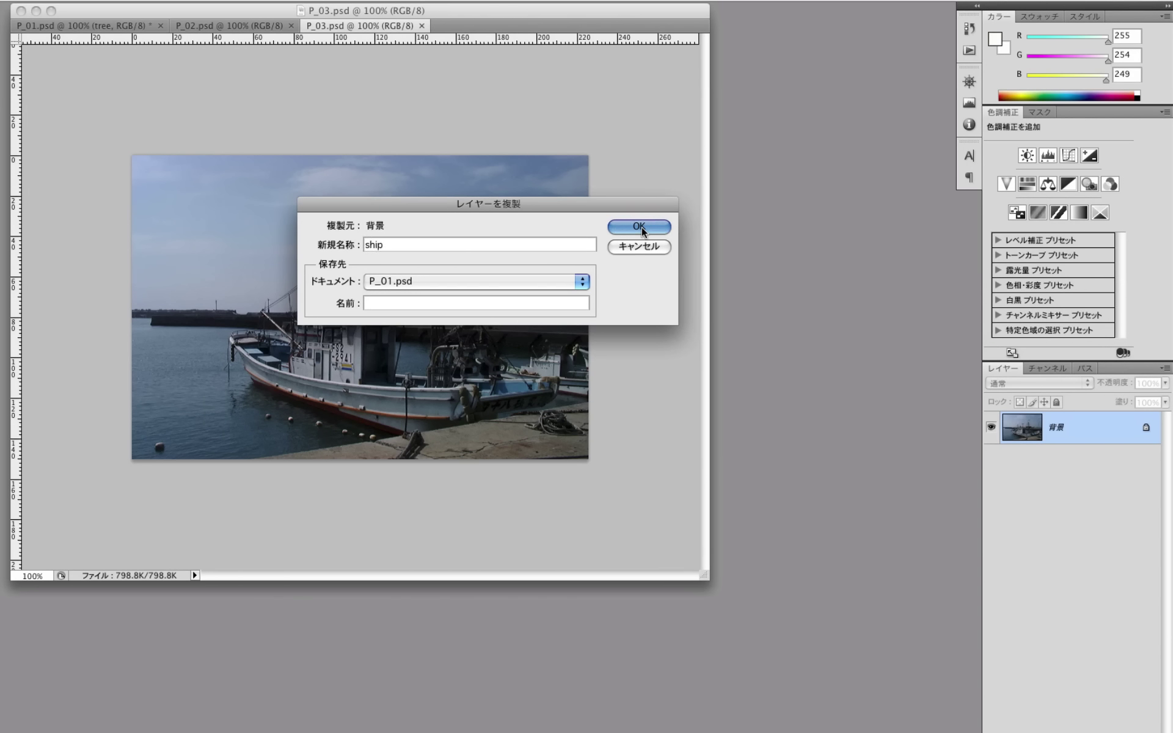
click(640, 228)
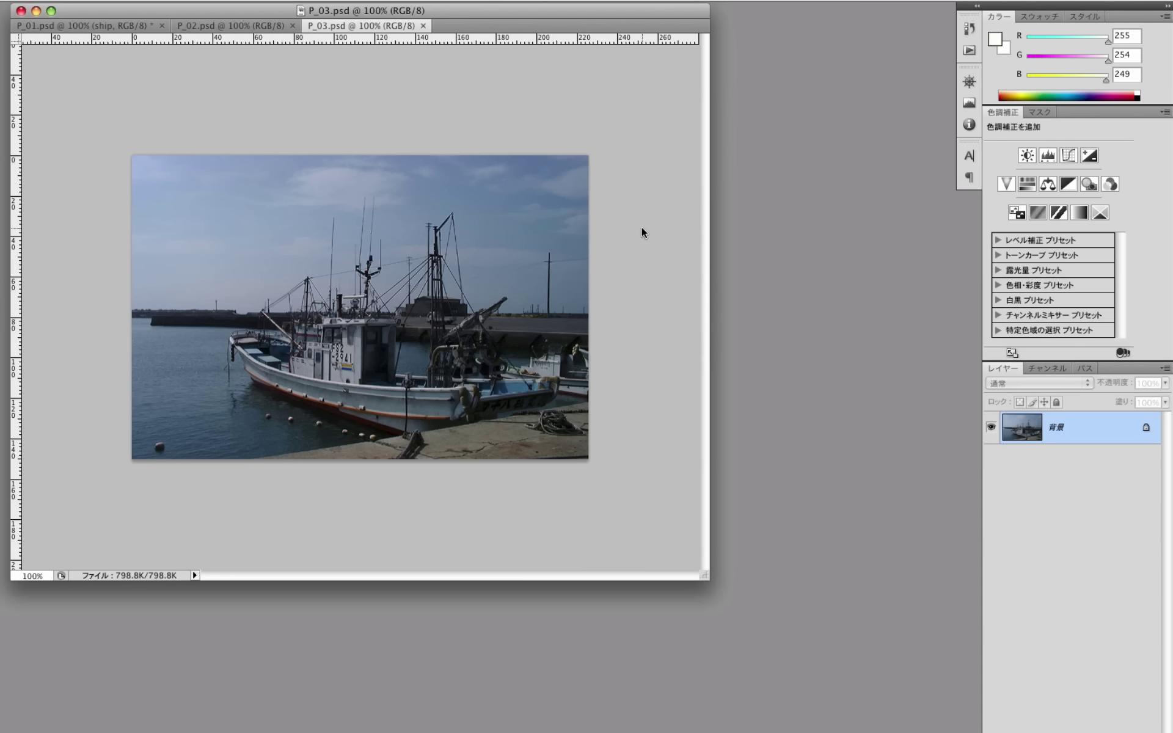
Step: Check the ship layer in P_01.psd and close the P_03 and P_02 documents
click(123, 25)
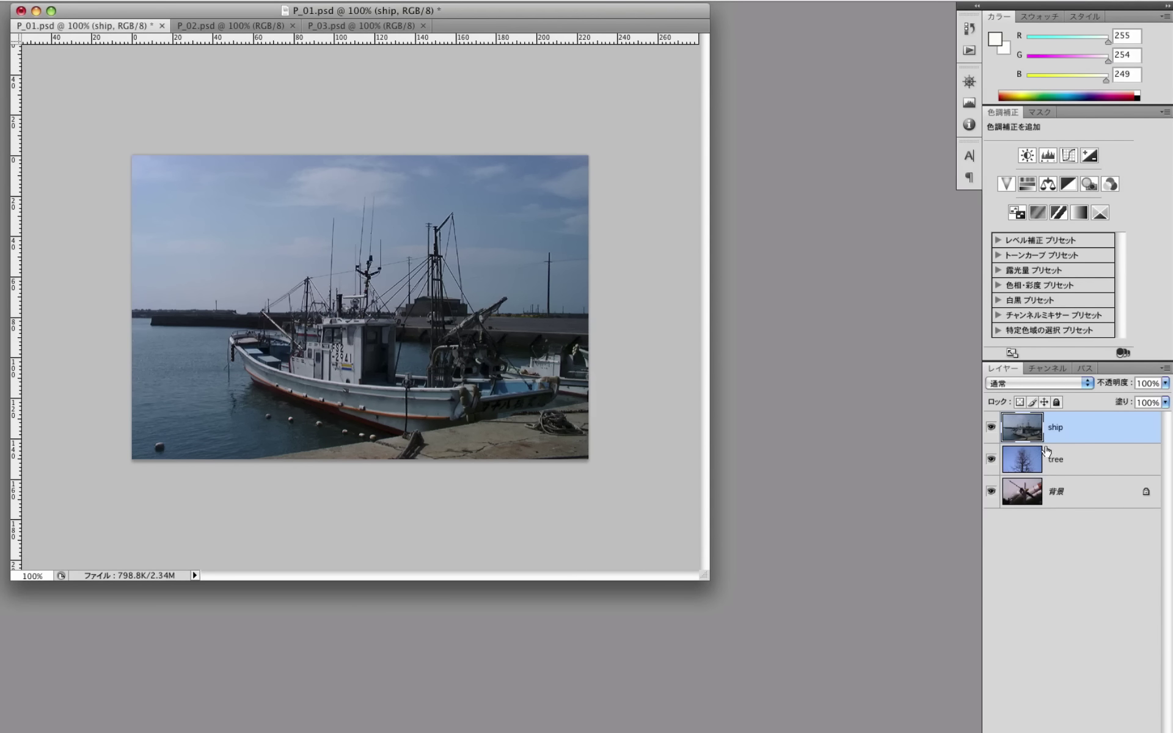
click(254, 27)
click(347, 27)
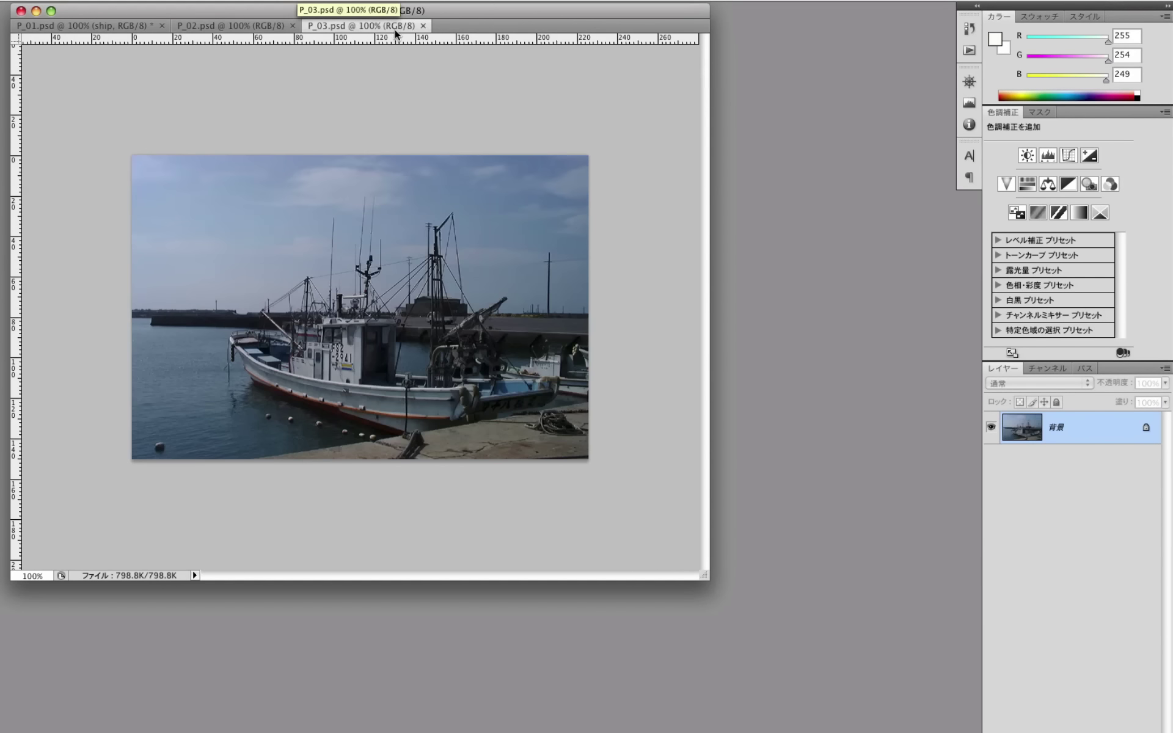
click(423, 27)
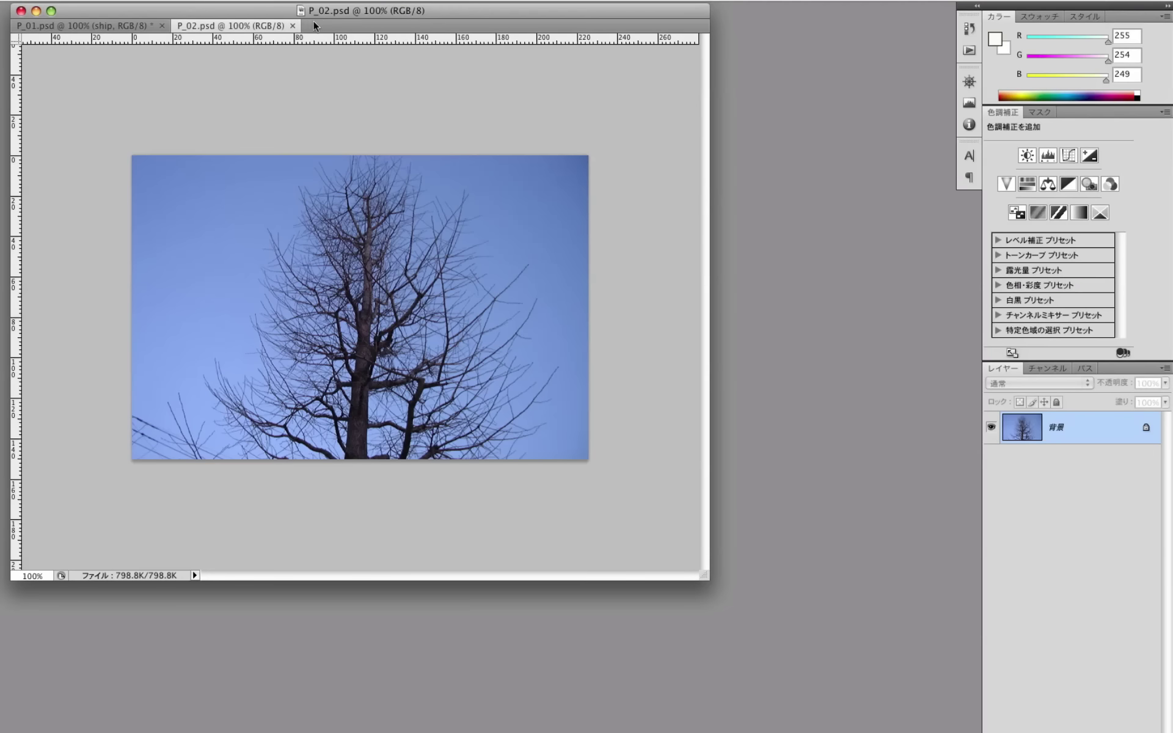
click(292, 27)
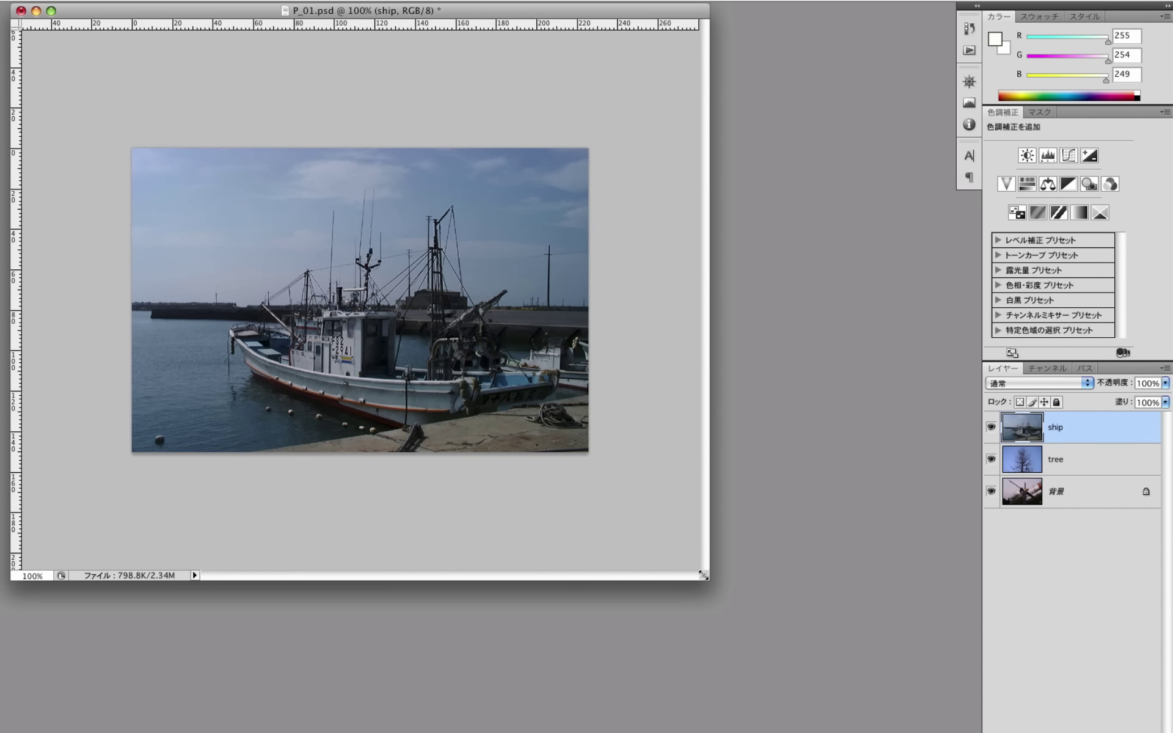
Step: Drag the P_01.psd window's bottom-right corner outward to enlarge the stacked image
drag(703, 575, 800, 657)
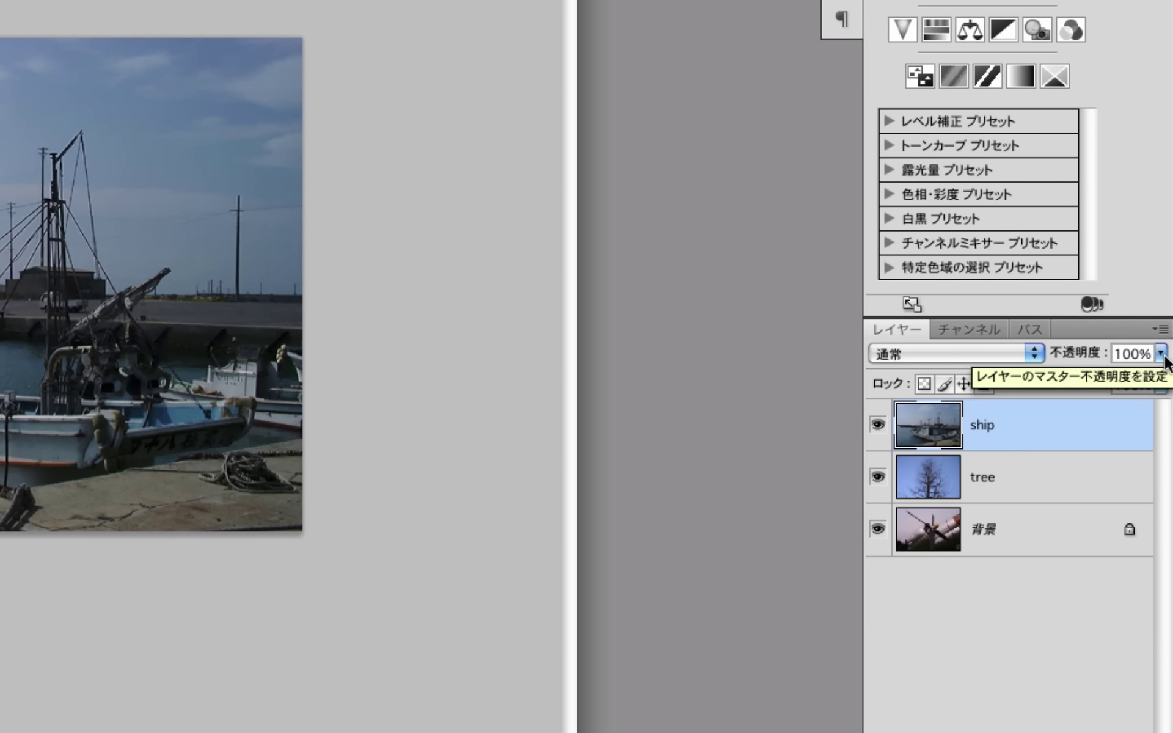
Step: Drag the ship layer's Opacity slider down to 50%
click(1163, 355)
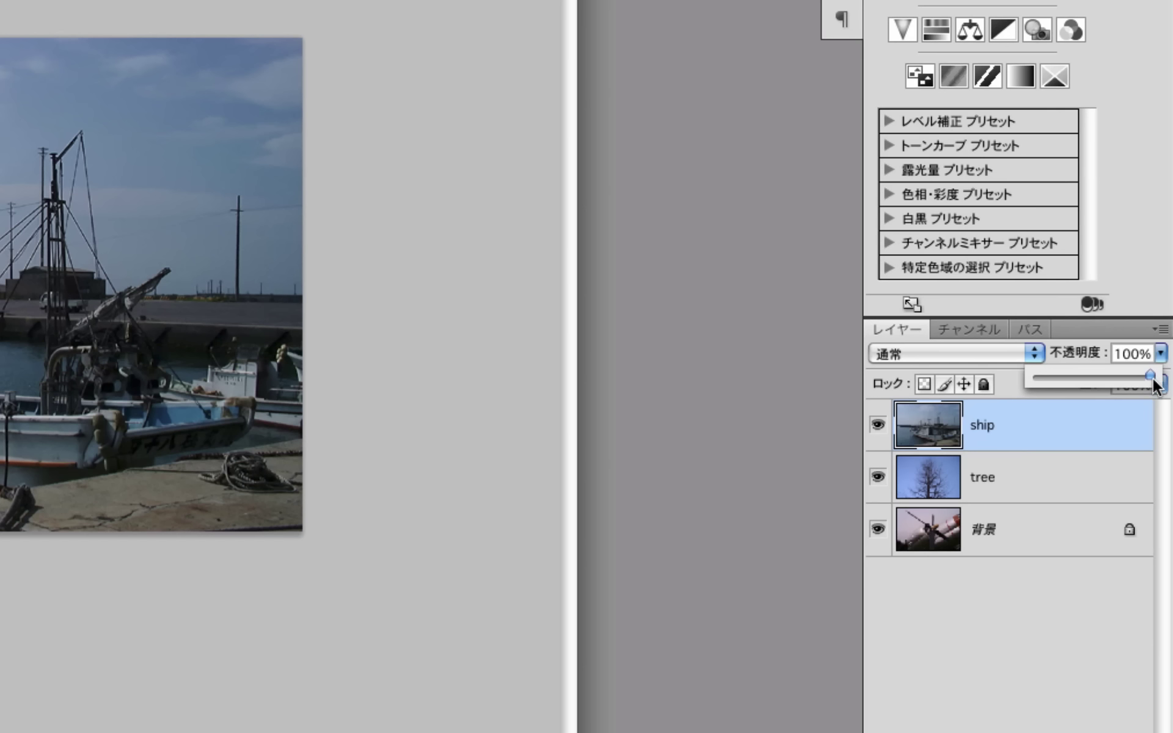
mouse_move(1154, 377)
mouse_down()
mouse_move(1070, 384)
mouse_move(1161, 384)
mouse_move(1100, 383)
mouse_move(1114, 382)
mouse_up()
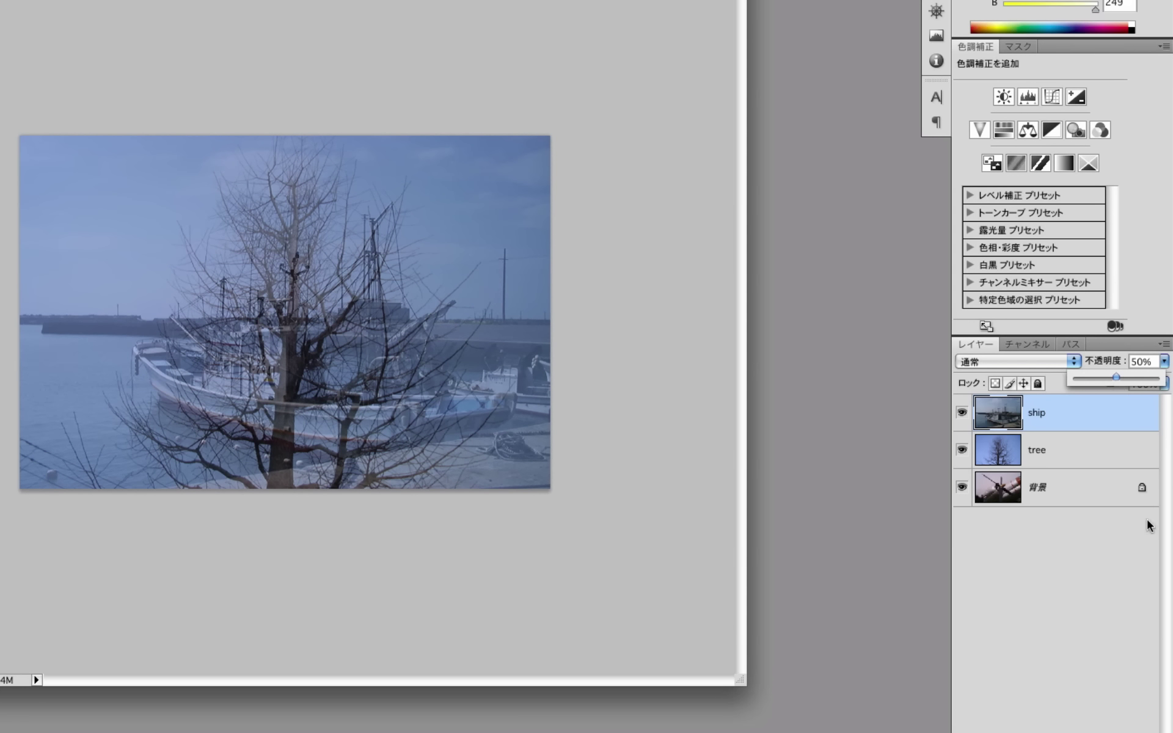
click(1087, 544)
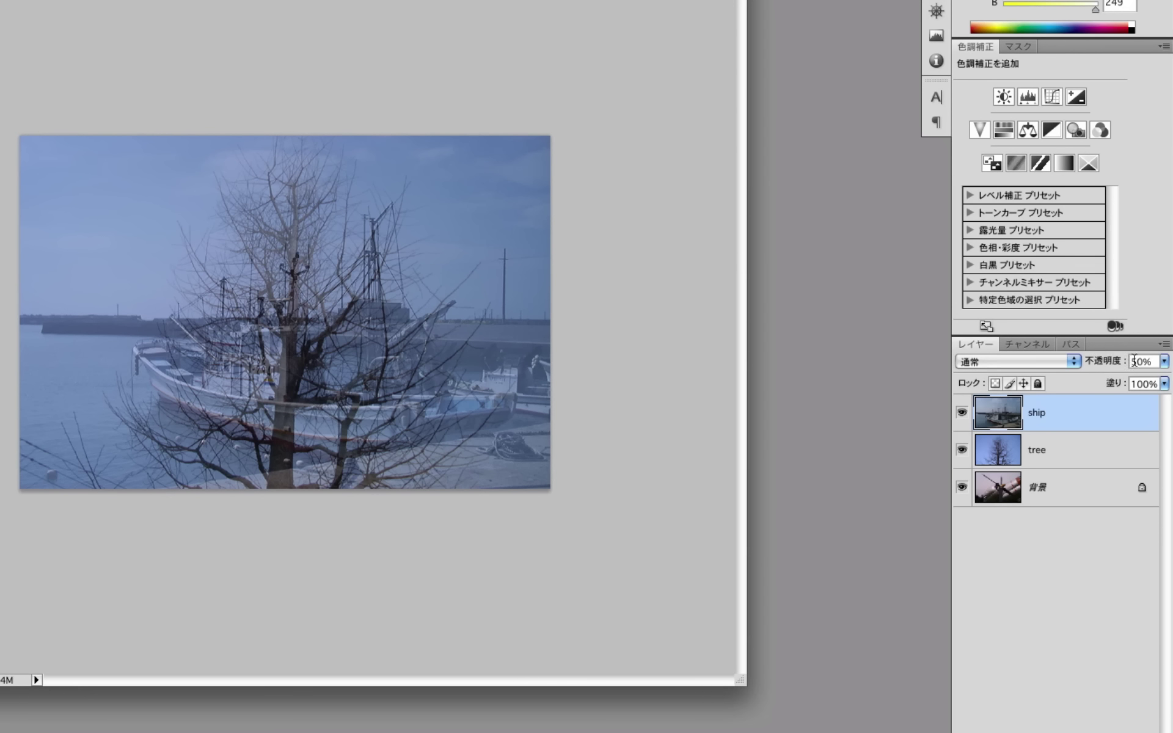
Step: Set the tree layer's opacity to 50 by entering it in the Opacity field
click(1051, 455)
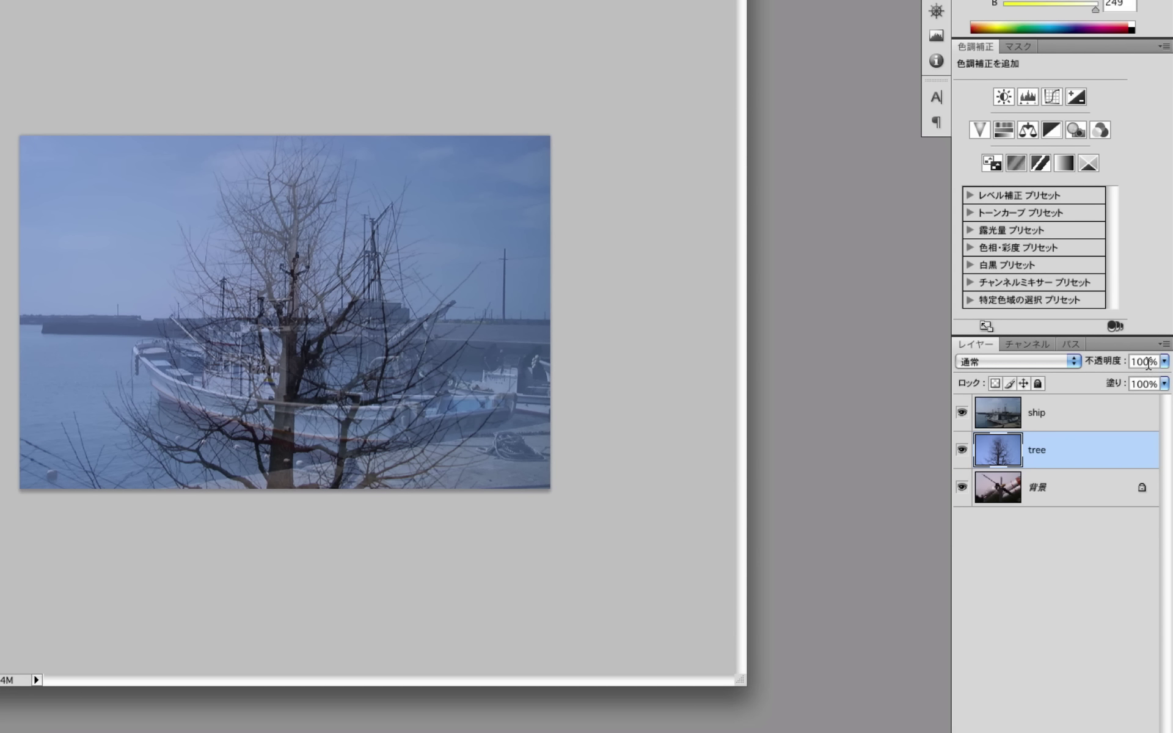
double_click(1140, 362)
text(50)
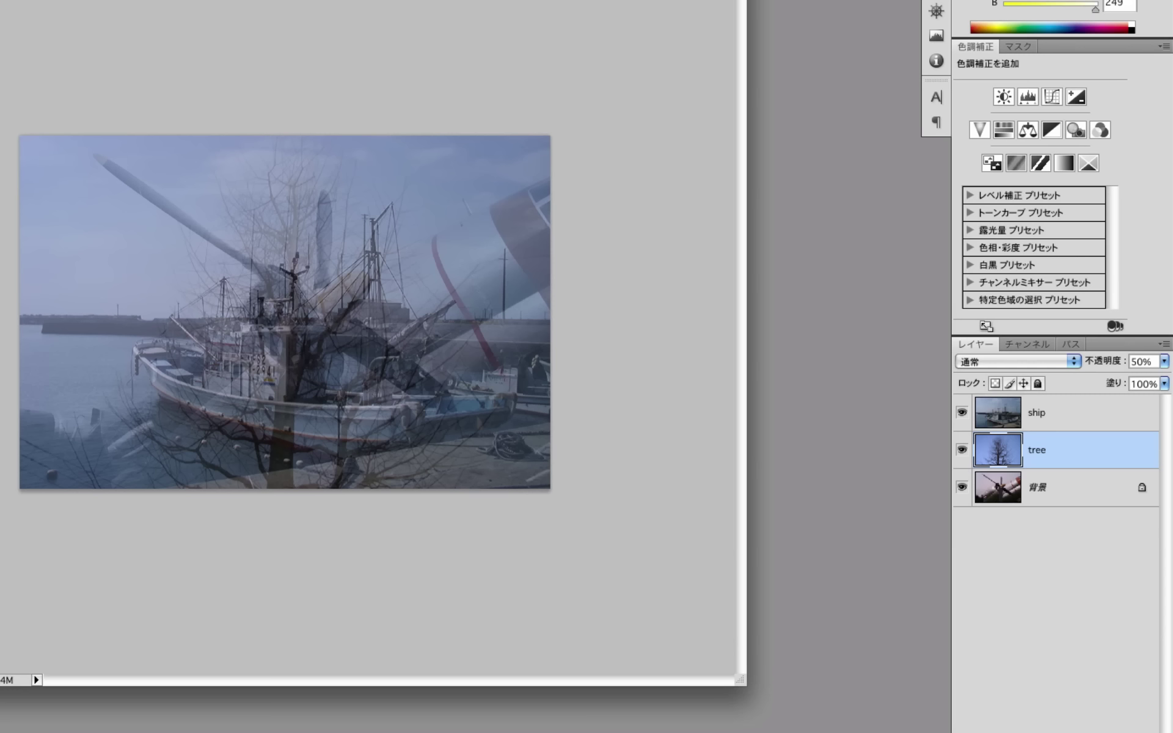
Step: Click through the background, tree and ship layers to verify their opacity settings
click(1045, 500)
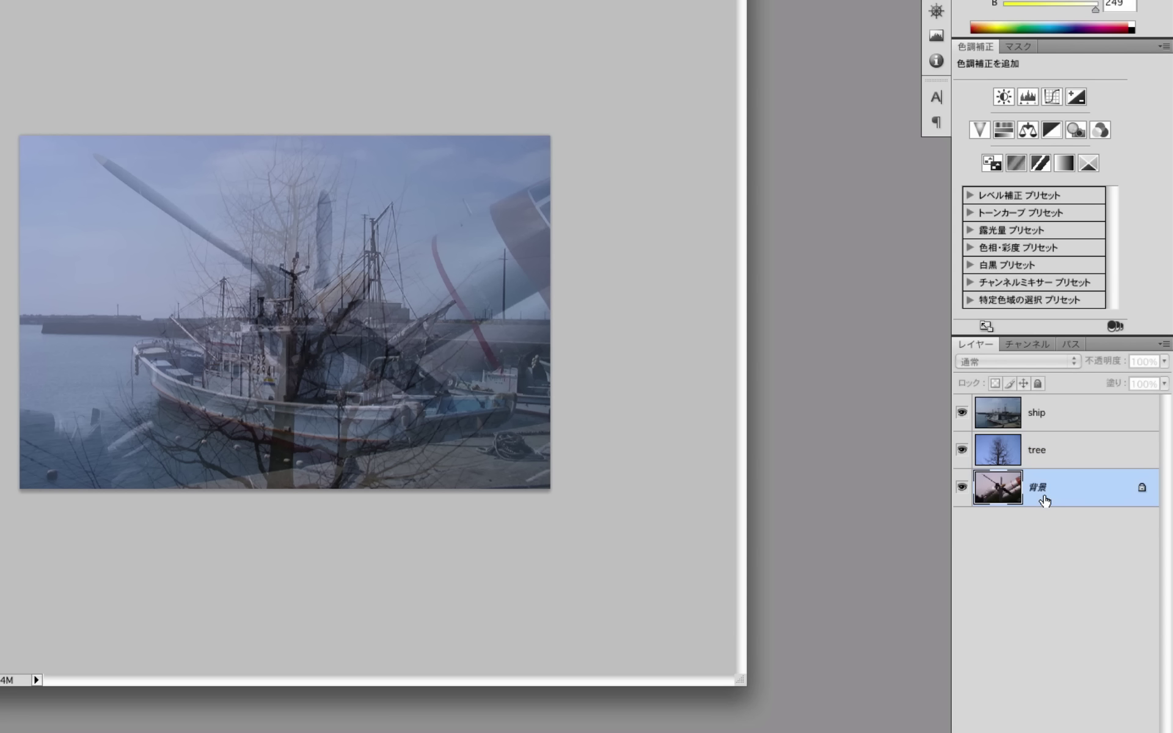
click(1076, 427)
click(1063, 455)
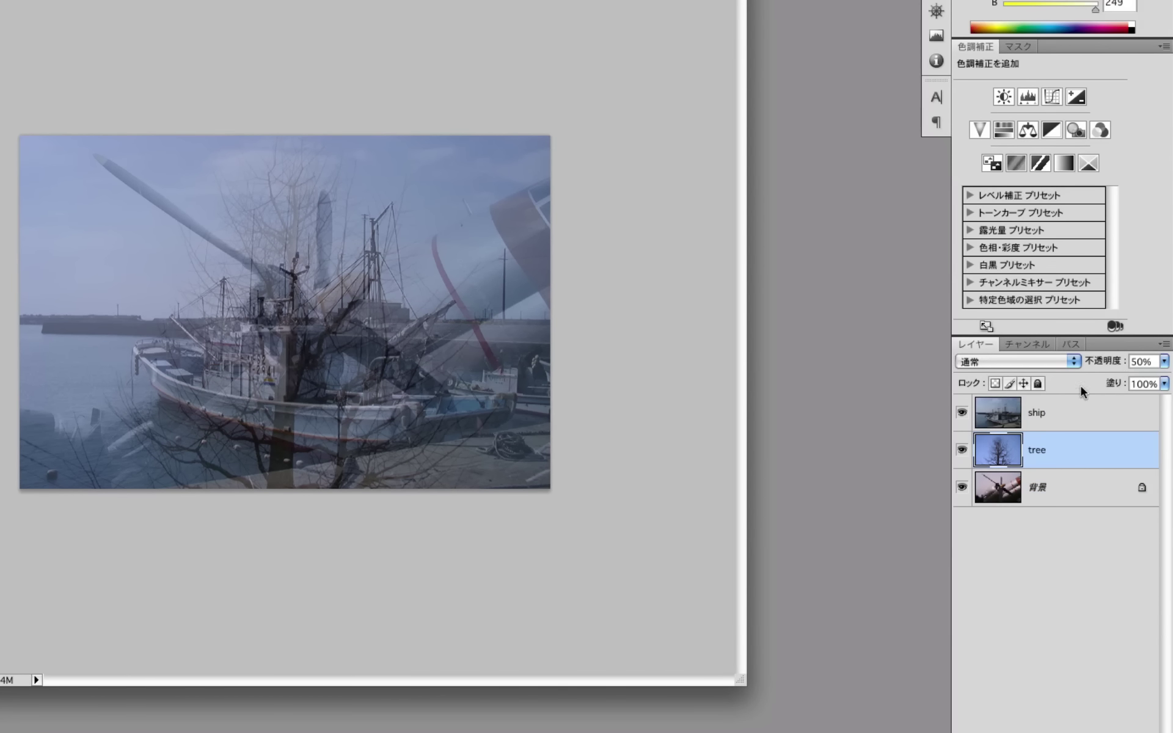
click(1056, 422)
click(1049, 459)
click(1057, 498)
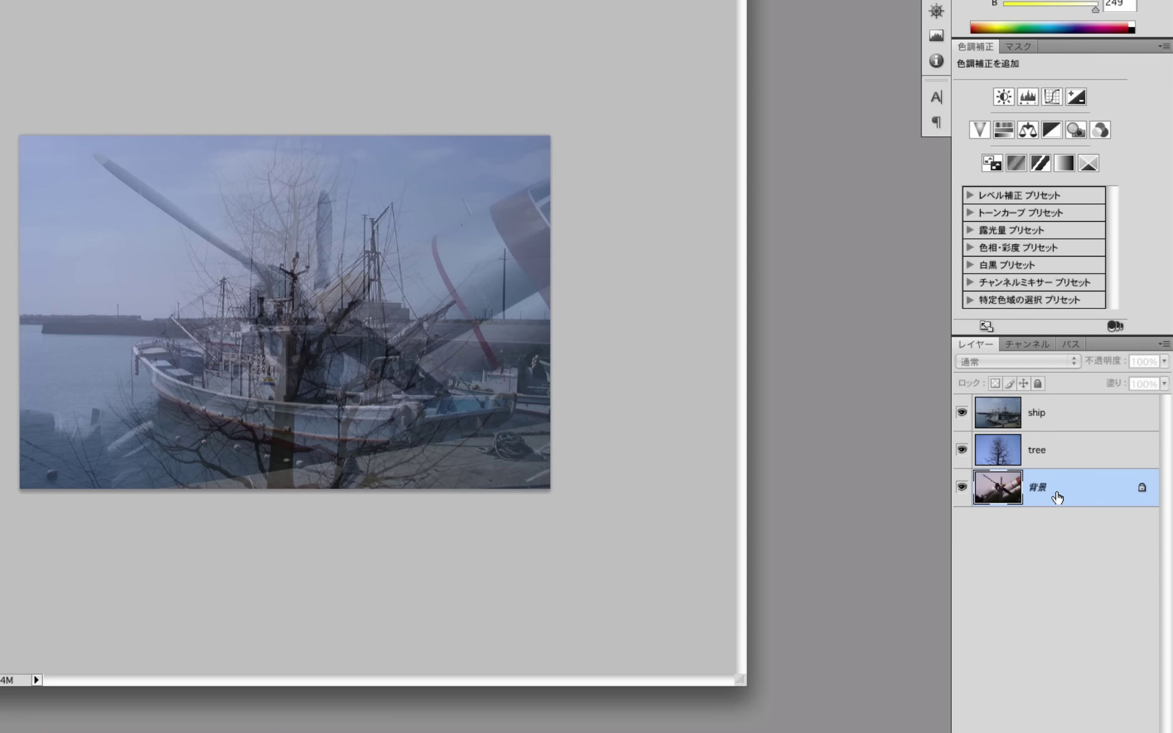
click(1066, 427)
click(1061, 454)
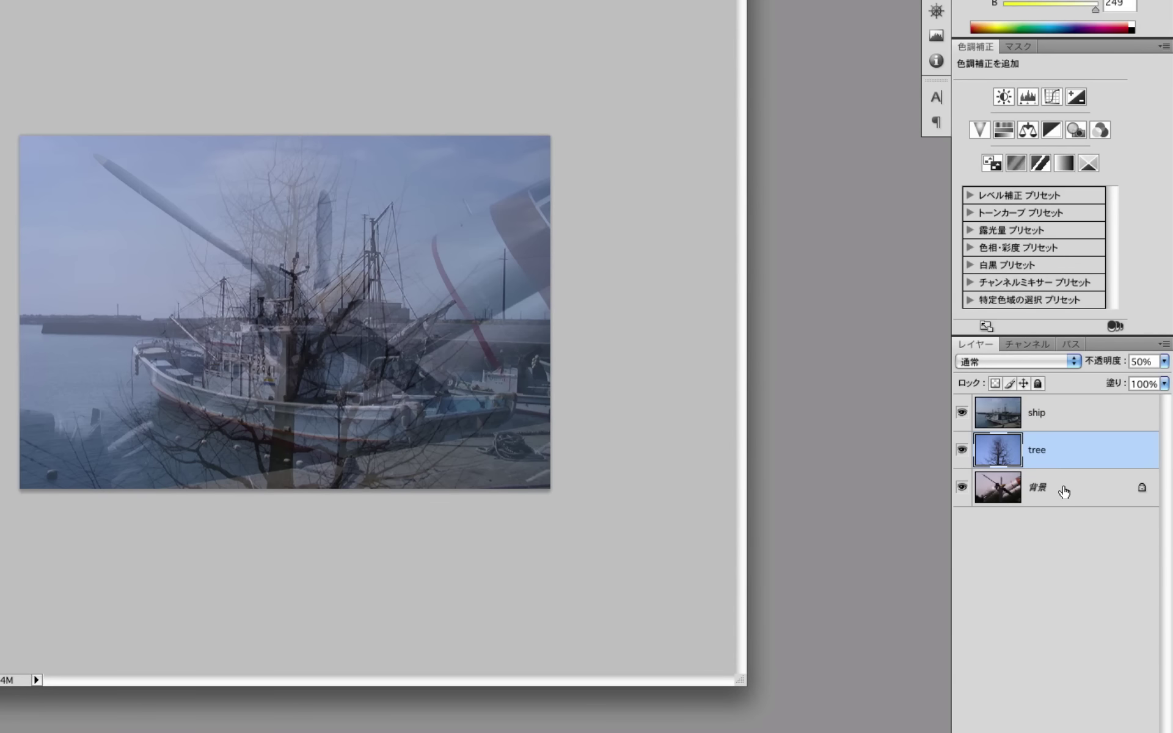
click(1064, 491)
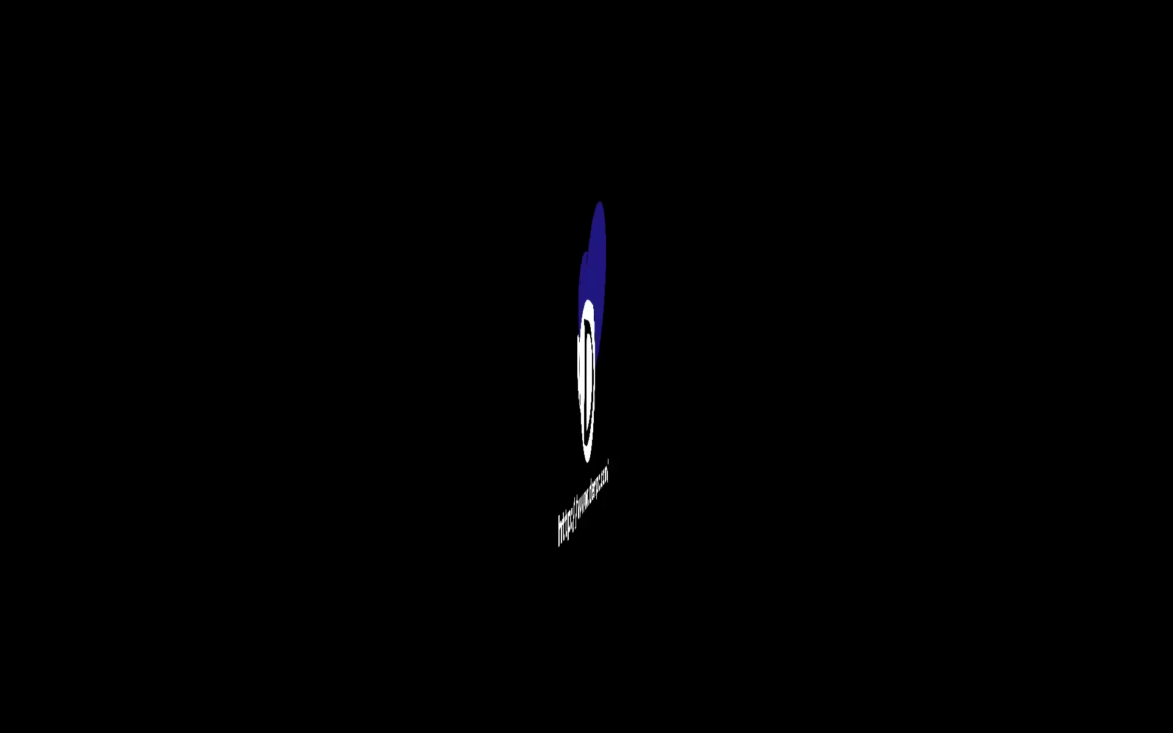